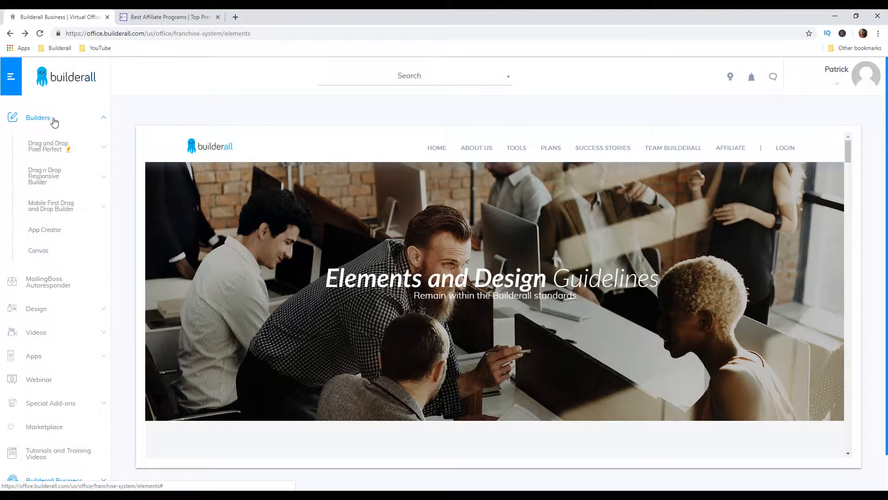
# Open the Lead Magnet Funnel - 002 template for editing from the Pixel Perfect builder's sales funnels
pyautogui.click(57, 147)
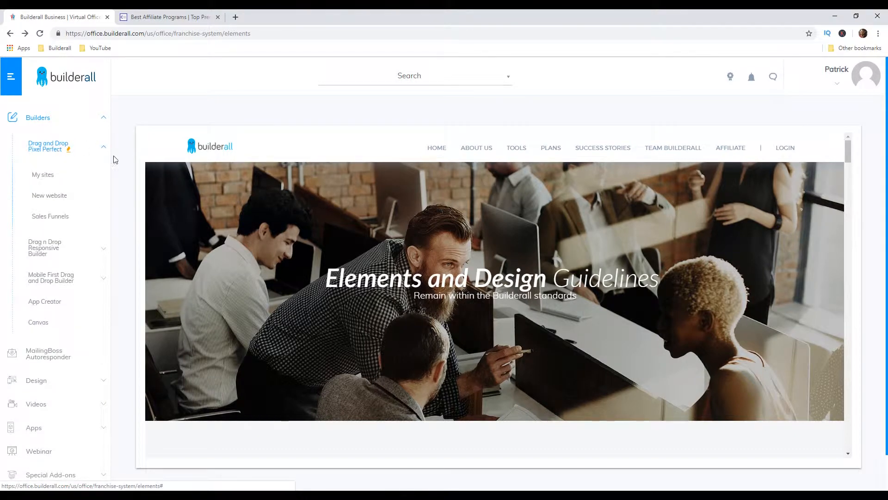
pyautogui.click(56, 222)
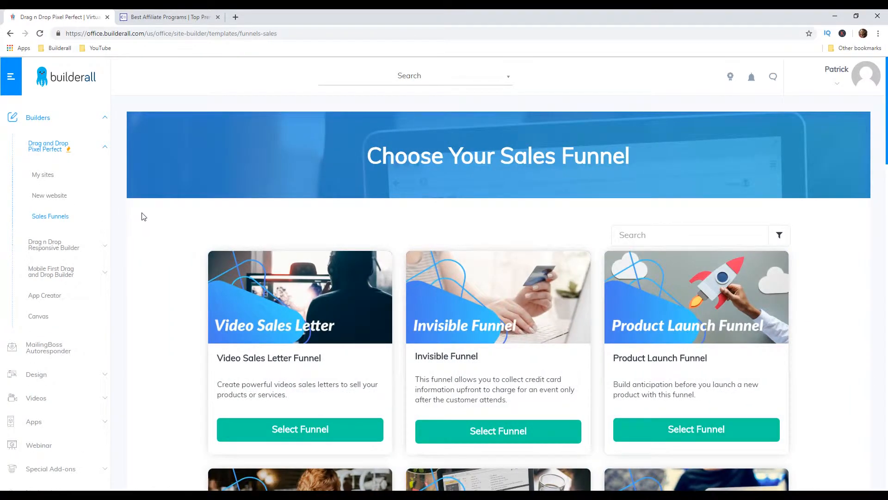
pyautogui.scroll(-10, 161, 211)
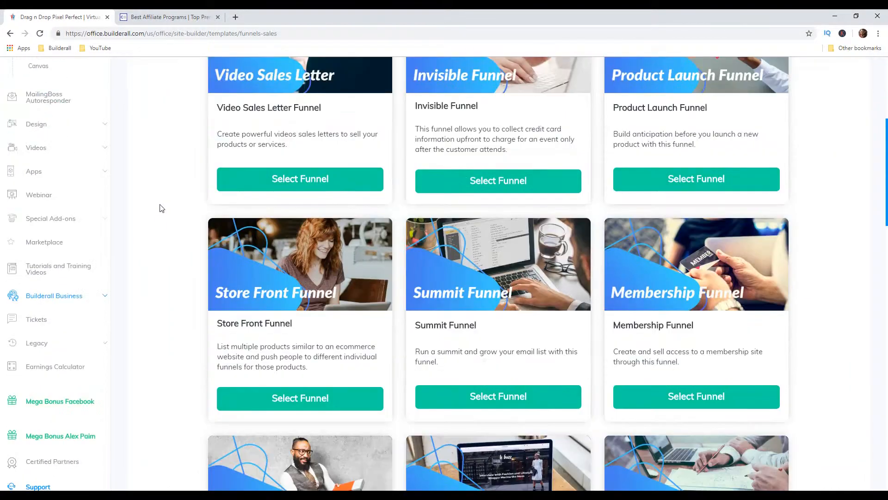
pyautogui.scroll(-1, 161, 206)
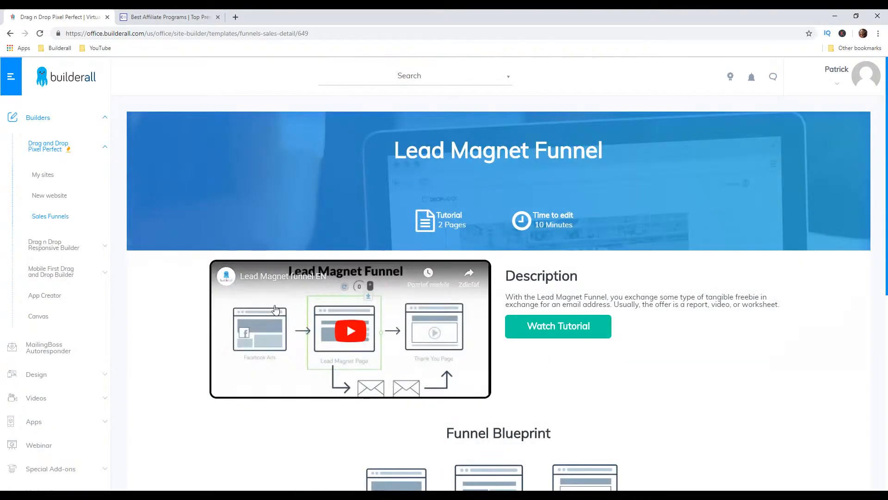
pyautogui.scroll(-8, 275, 309)
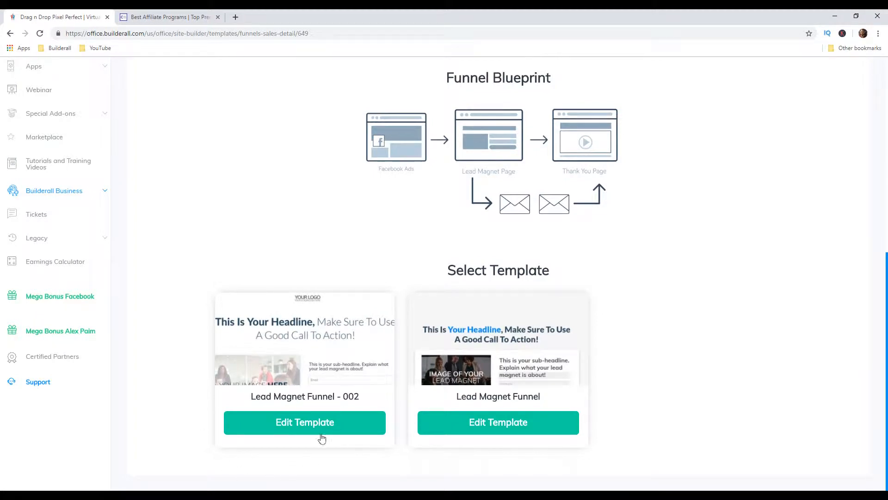
pyautogui.click(321, 435)
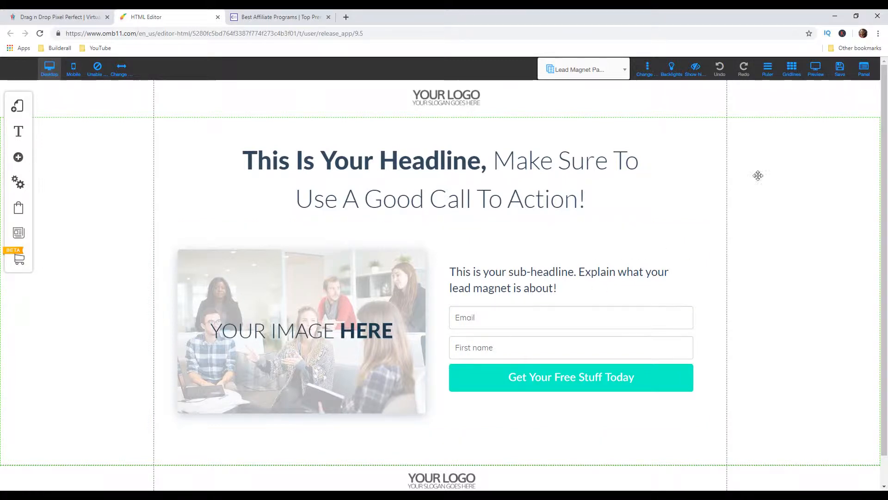
# Save the template as a new site, registering it under the URL name leadmagnetfunnel
pyautogui.click(841, 71)
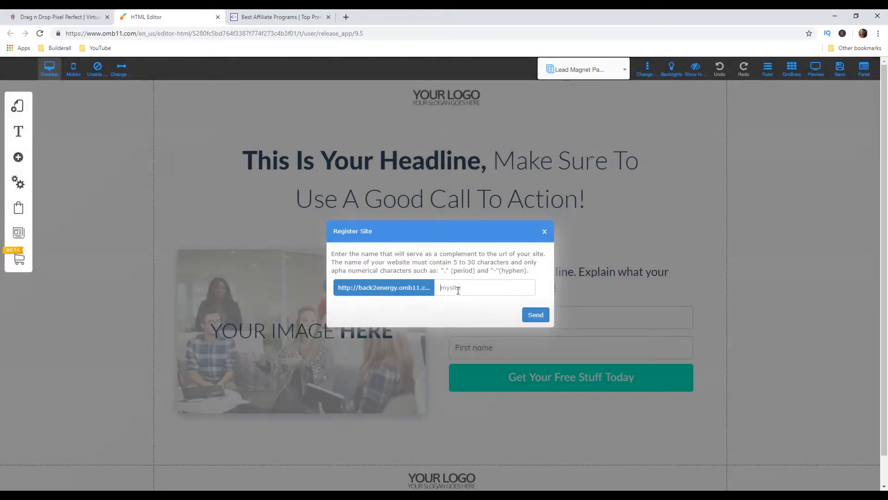
pyautogui.click(458, 289)
pyautogui.write('leadmagnetfunnel')
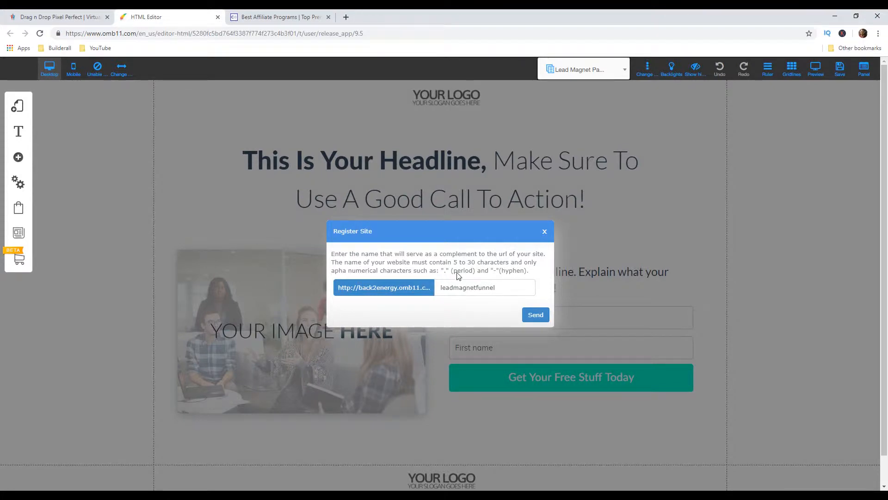
pyautogui.click(535, 314)
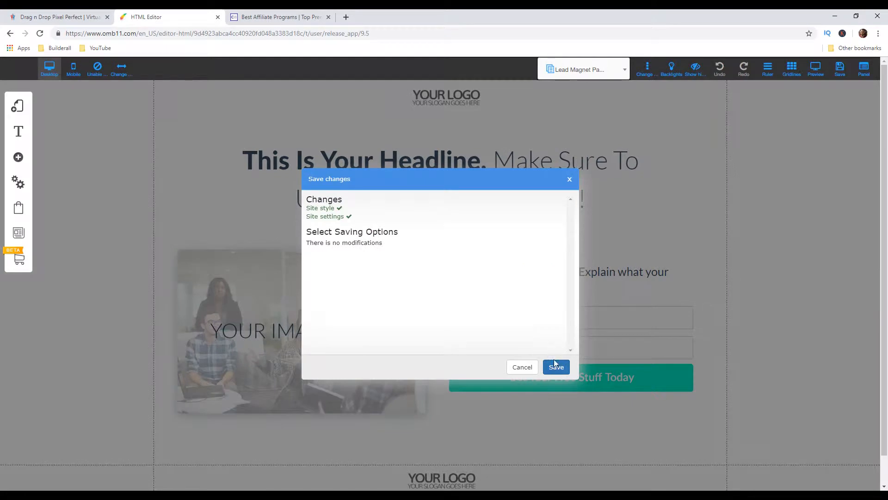
pyautogui.click(555, 364)
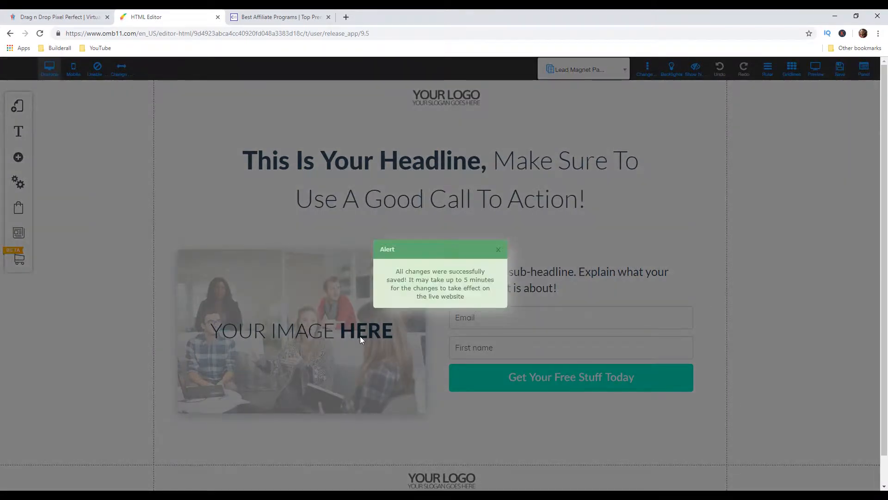
pyautogui.click(499, 249)
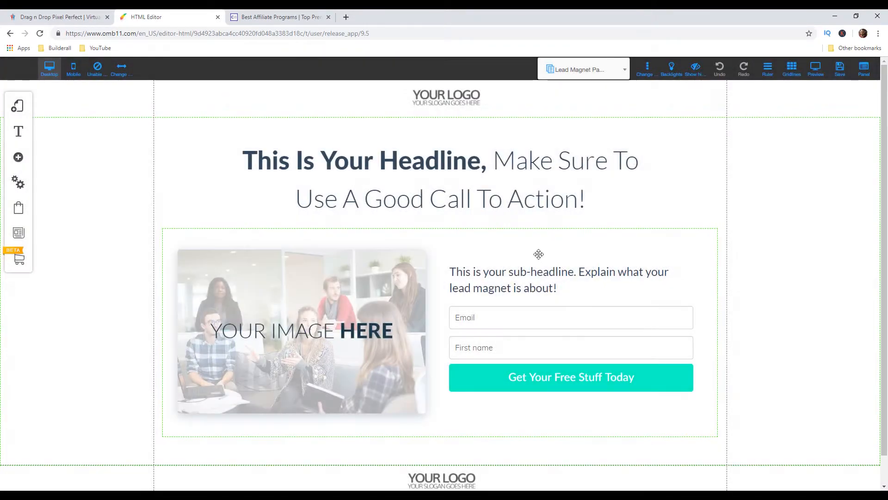
# Switch to ClickBank and open the Health & Fitness category of its affiliate marketplace
pyautogui.click(287, 19)
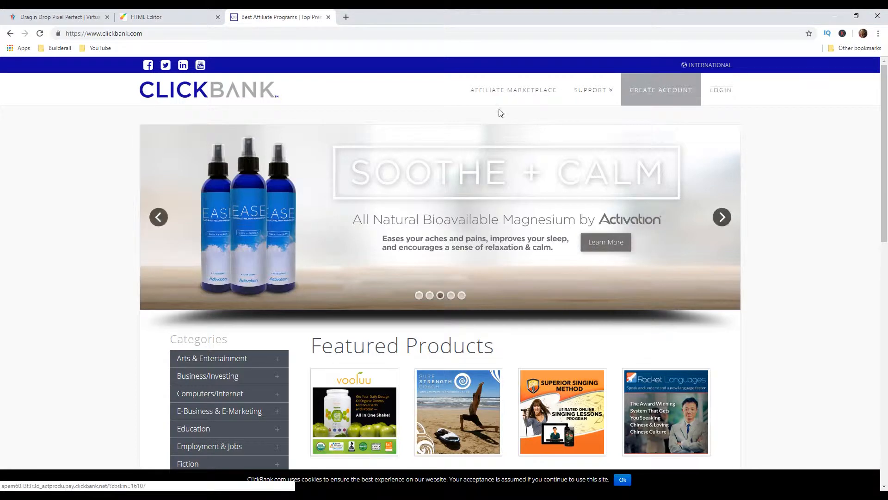
pyautogui.click(501, 94)
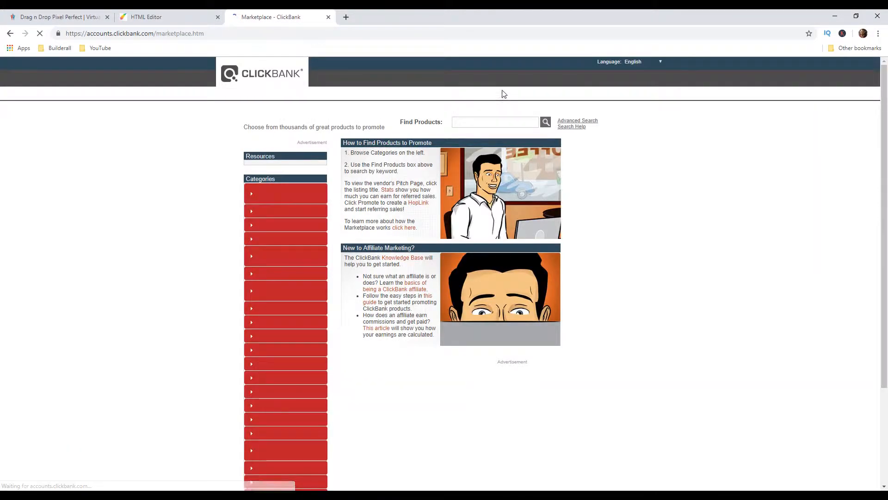
pyautogui.scroll(-1, 337, 142)
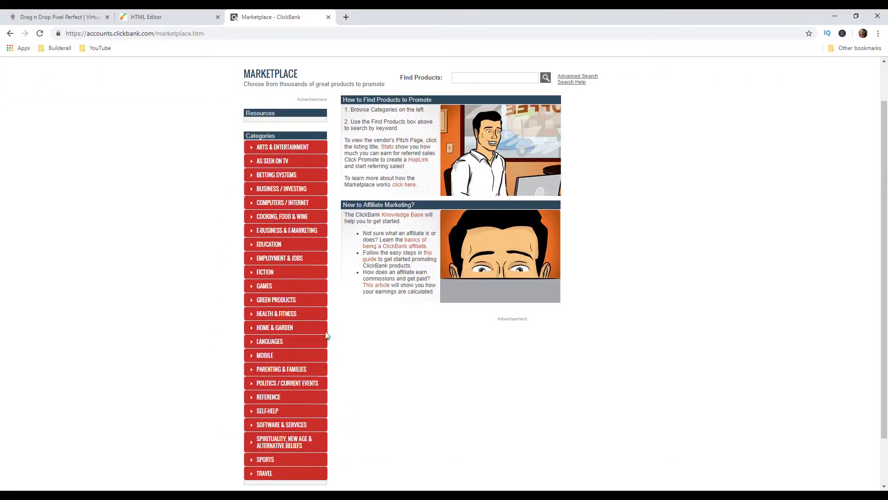
pyautogui.click(276, 316)
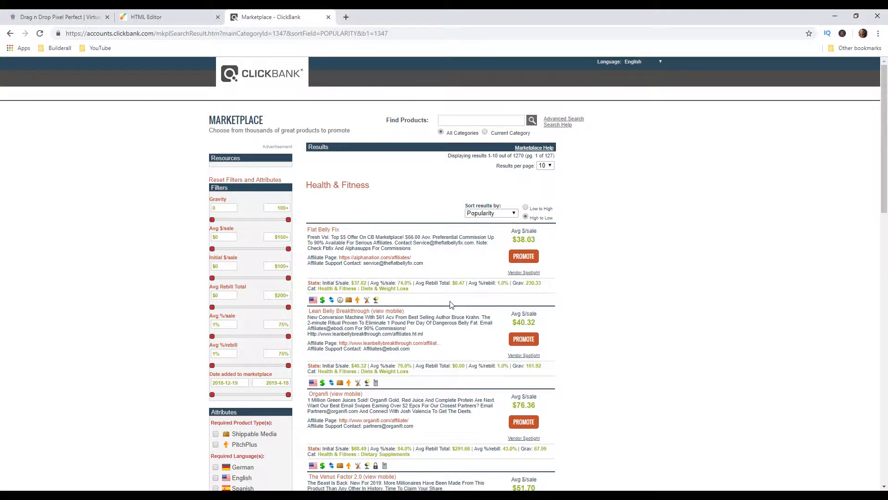
# Sort the Health & Fitness marketplace results by Gravity
pyautogui.click(489, 214)
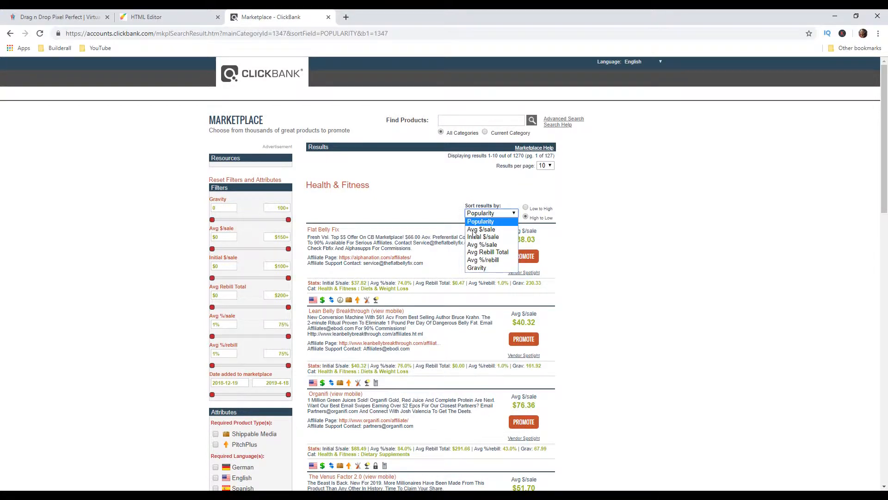
pyautogui.click(479, 269)
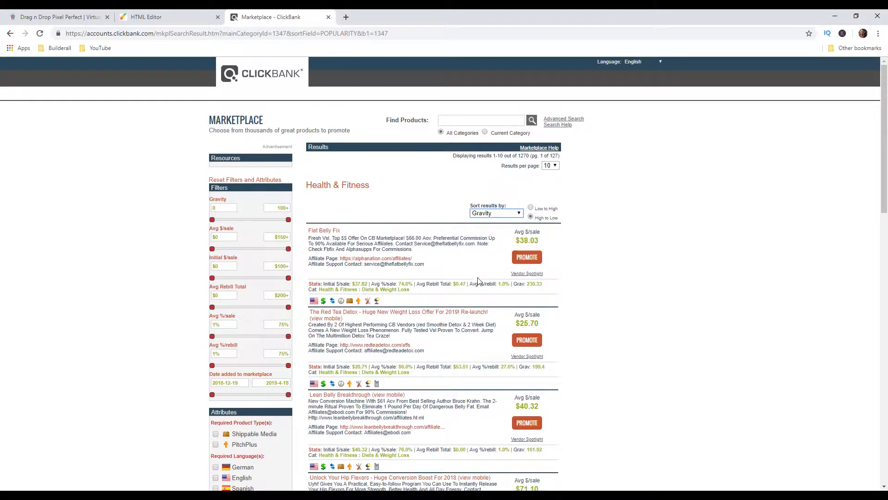
pyautogui.moveTo(512, 284); pyautogui.dragTo(518, 286)
pyautogui.click(587, 282)
# Open the Fat Decimator System sales page in a new tab and turn on its video's sound
pyautogui.scroll(-5, 590, 308)
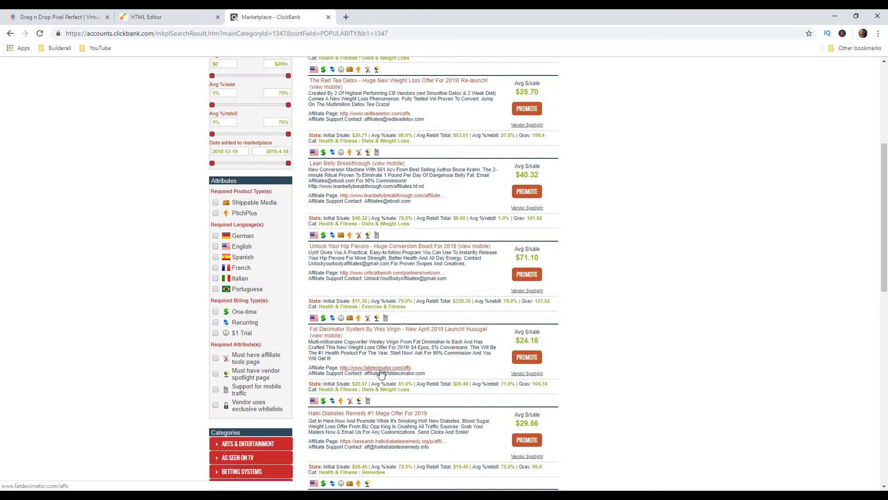
pyautogui.middleClick(357, 331)
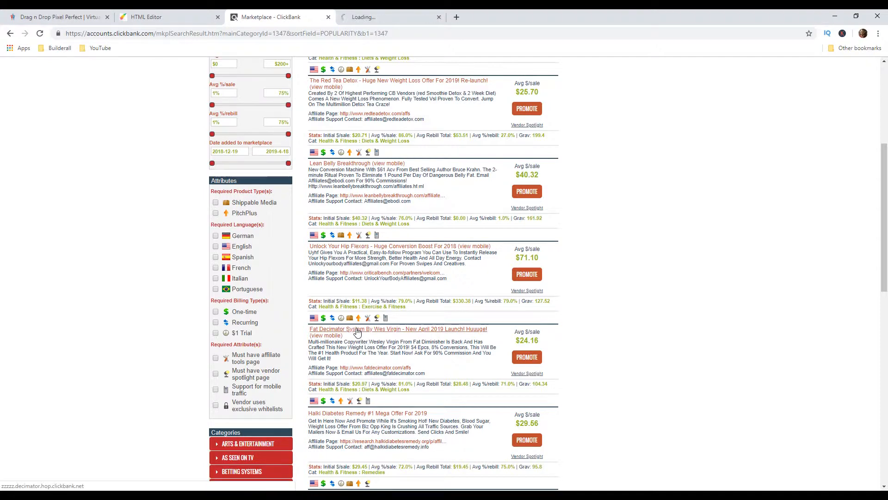
pyautogui.click(366, 14)
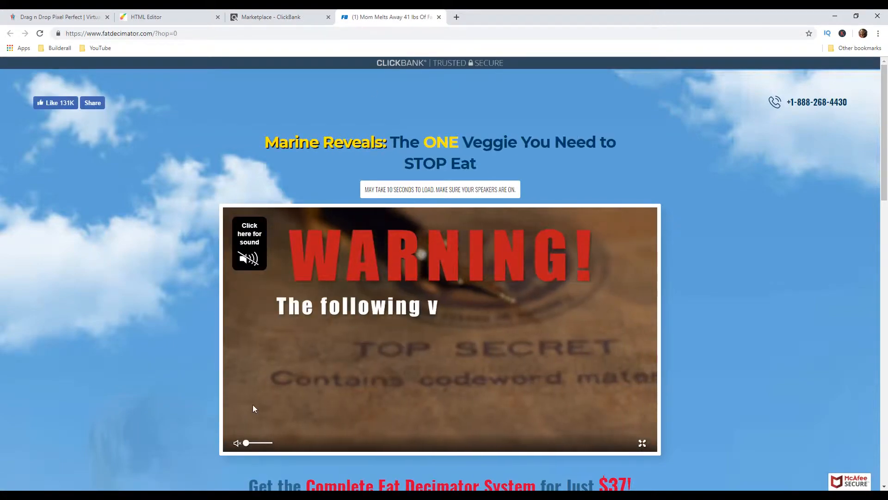
pyautogui.click(385, 343)
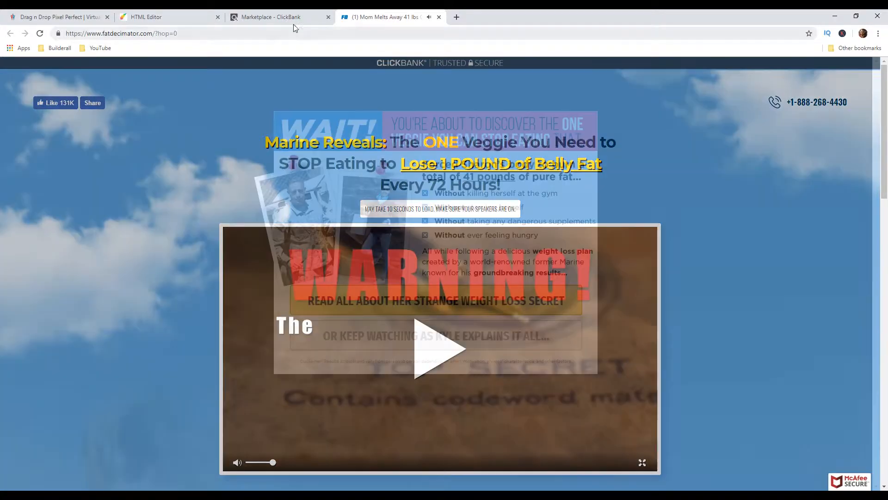
# Open the Fat Decimator affiliate page from its marketplace listing and view the sign-up form for tools and promo material
pyautogui.click(292, 18)
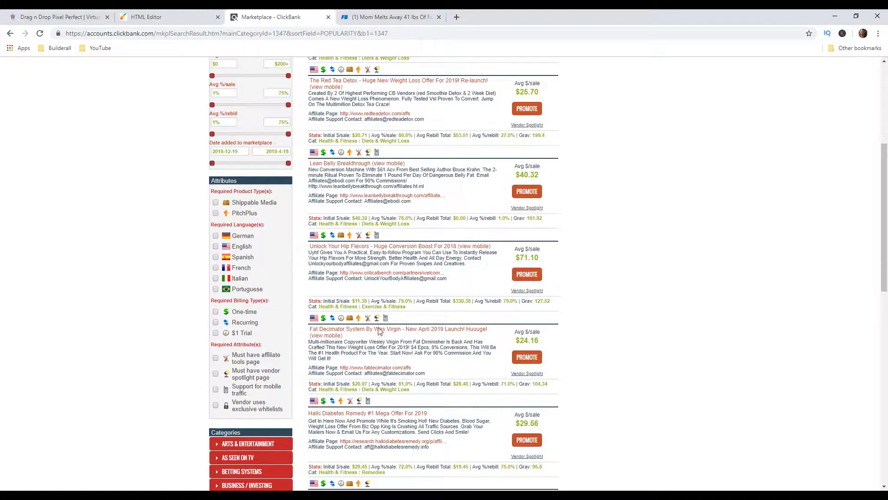
pyautogui.middleClick(388, 367)
pyautogui.click(498, 18)
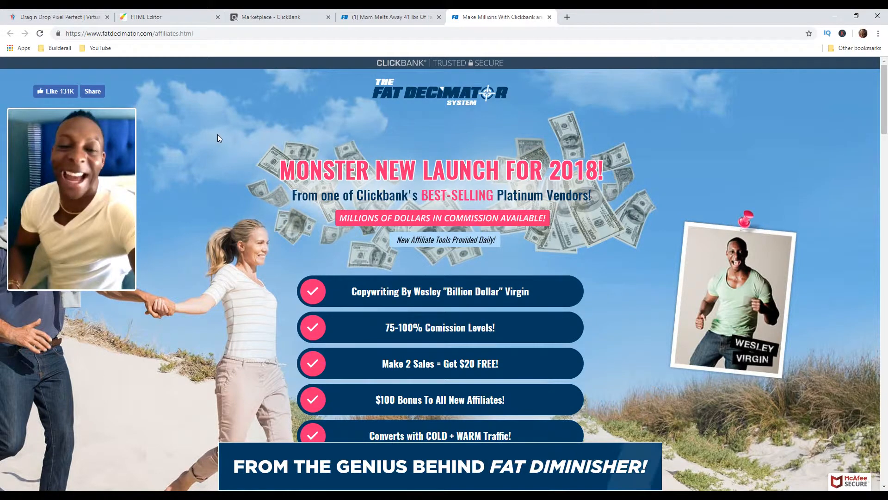
pyautogui.scroll(-3, 218, 134)
pyautogui.scroll(-2, 222, 144)
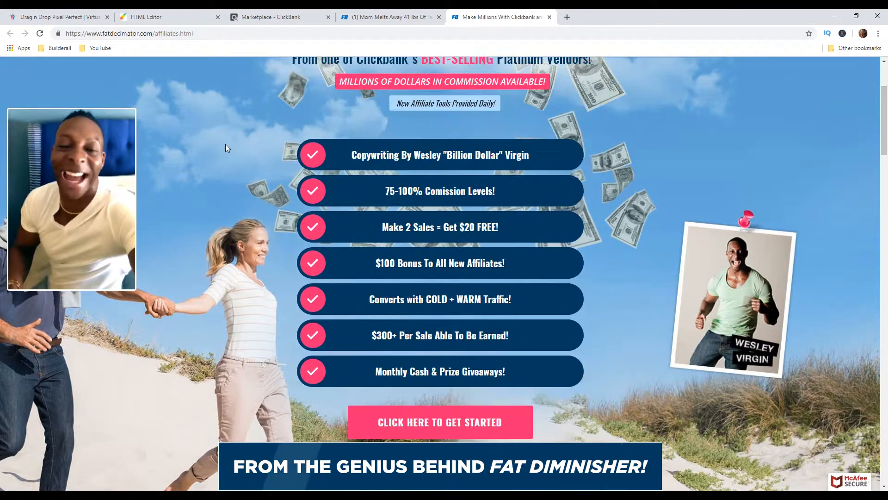
pyautogui.click(433, 419)
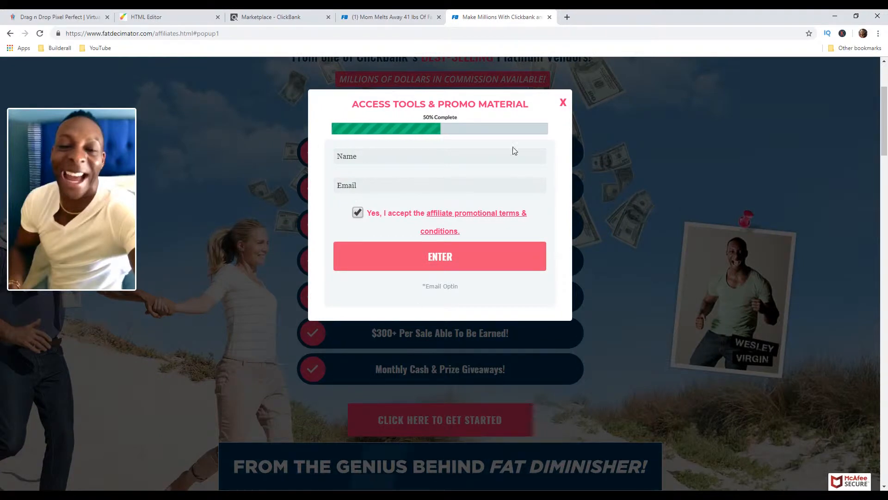
pyautogui.click(564, 103)
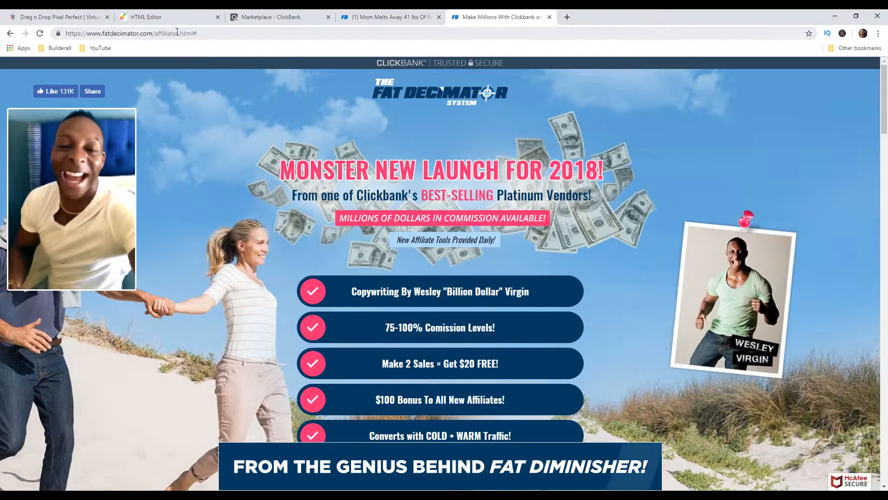
pyautogui.click(172, 34)
pyautogui.click(180, 32)
pyautogui.moveTo(180, 33); pyautogui.dragTo(244, 40)
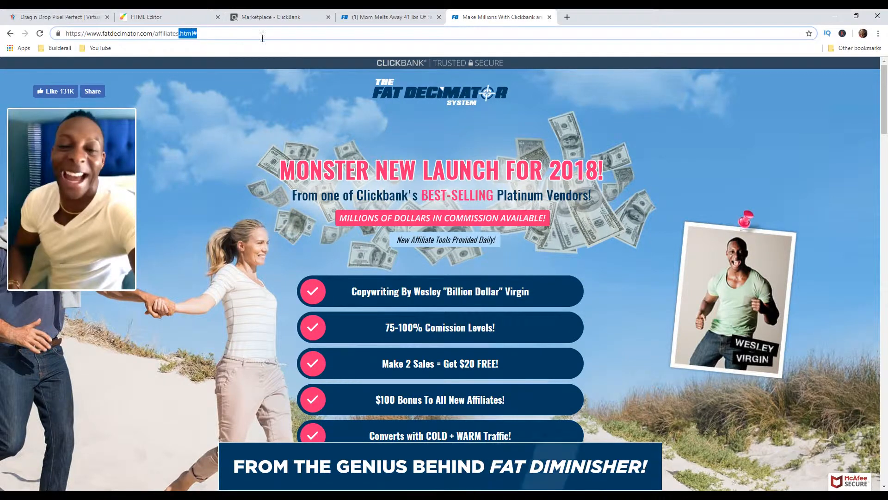
pyautogui.press('BackSpace')
pyautogui.press('BackSpace')
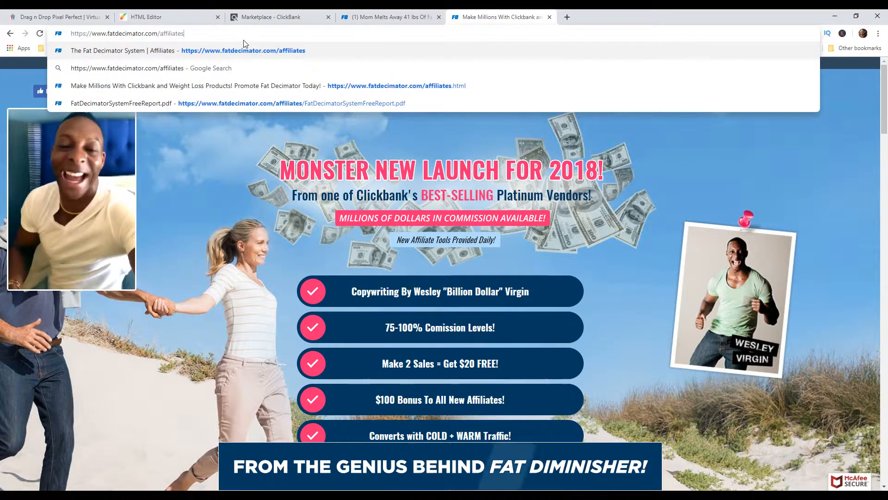
pyautogui.press('Return')
pyautogui.click(488, 86)
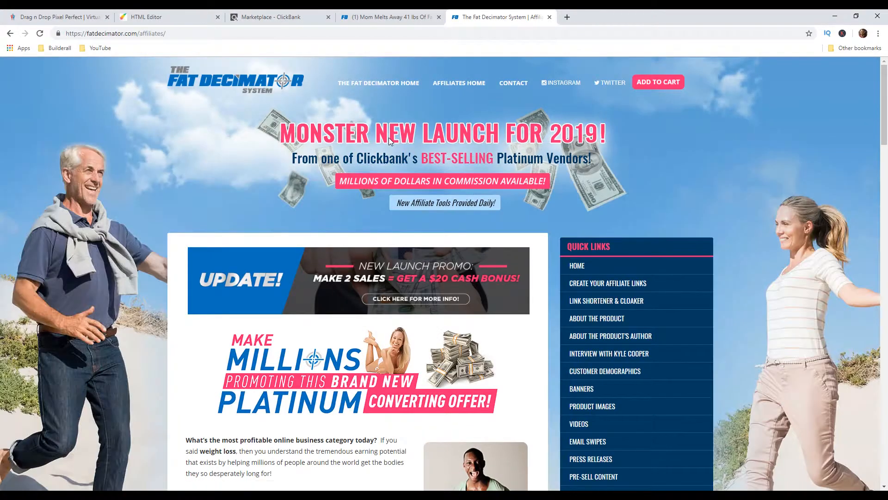
pyautogui.scroll(-2, 435, 158)
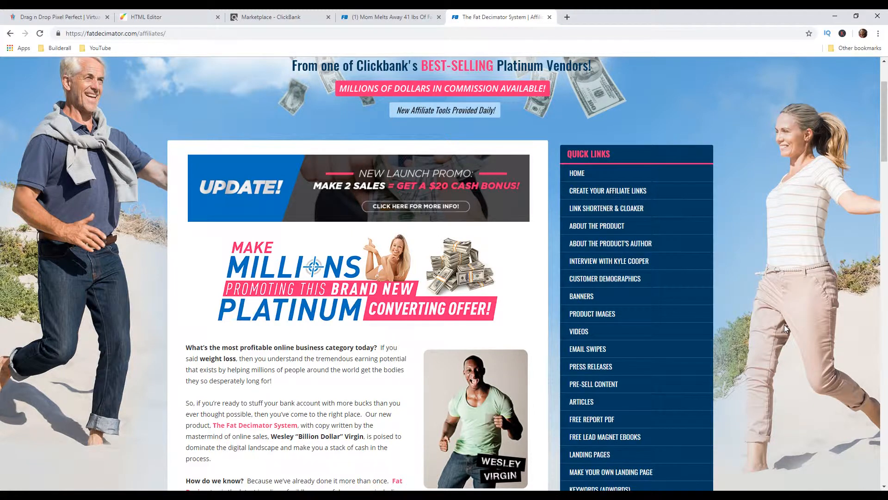
# Bring up the image options for the Fat Decimator logo on the affiliates page, and return to the funnel's HTML Editor
pyautogui.click(182, 19)
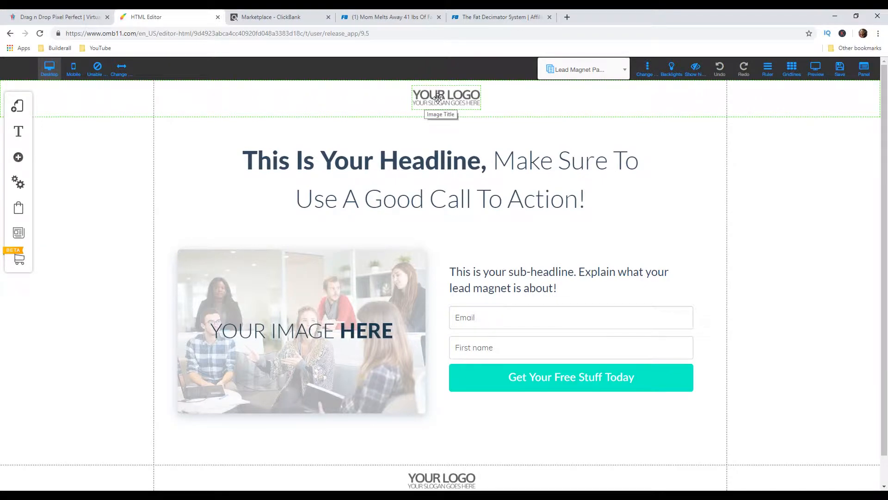
pyautogui.click(483, 18)
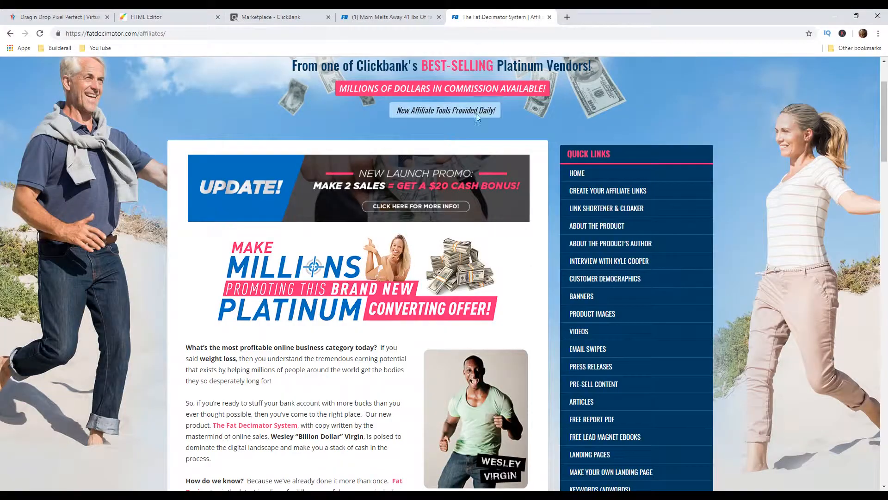
pyautogui.scroll(2, 475, 152)
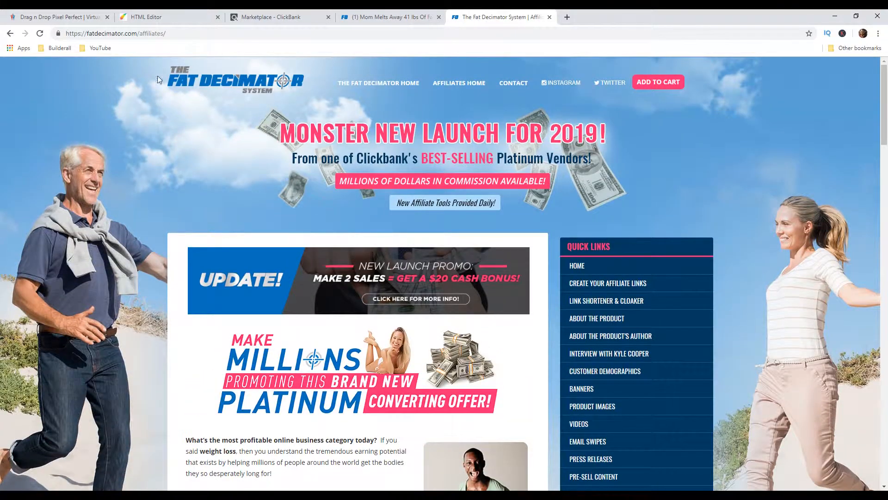
pyautogui.rightClick(240, 84)
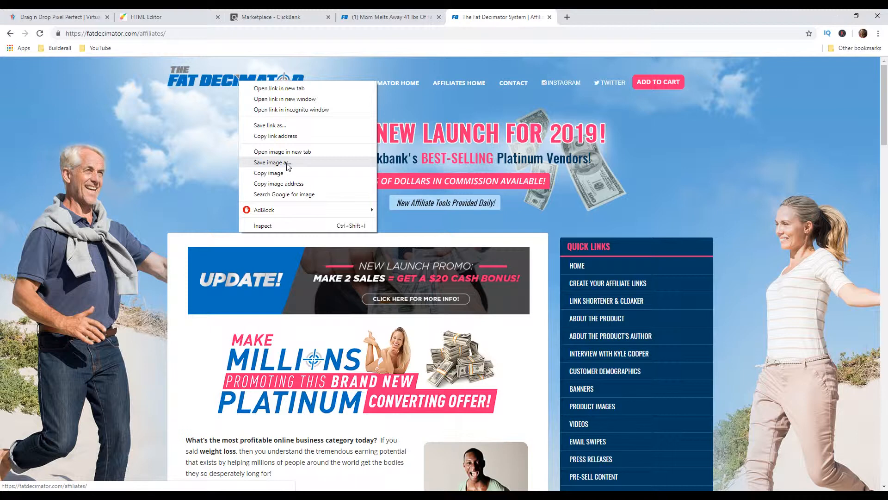
pyautogui.click(168, 19)
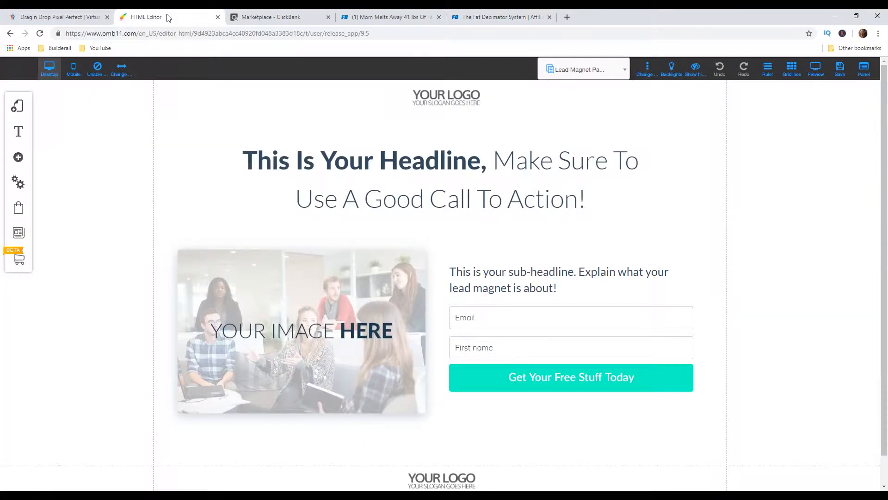
# Replace the header's placeholder logo with the Fat Decimator logo from My Files, enlarged and placed at the left edge of the page content
pyautogui.click(441, 98)
pyautogui.click(434, 160)
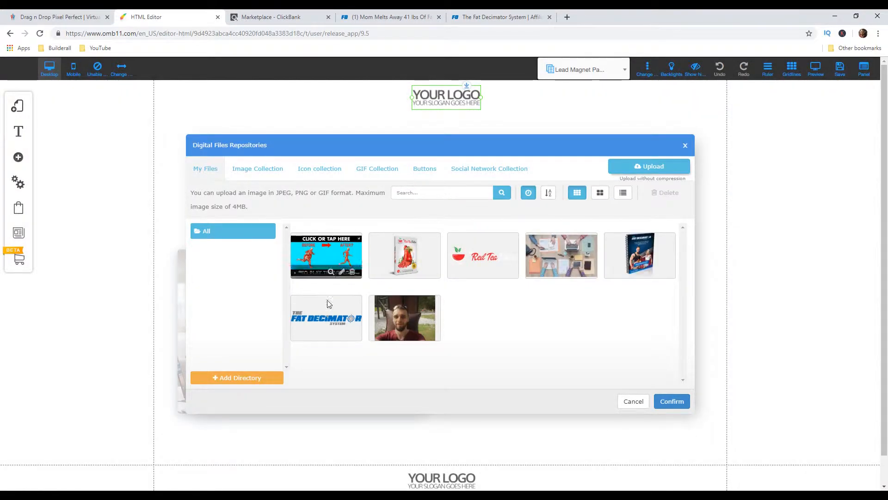
pyautogui.click(328, 317)
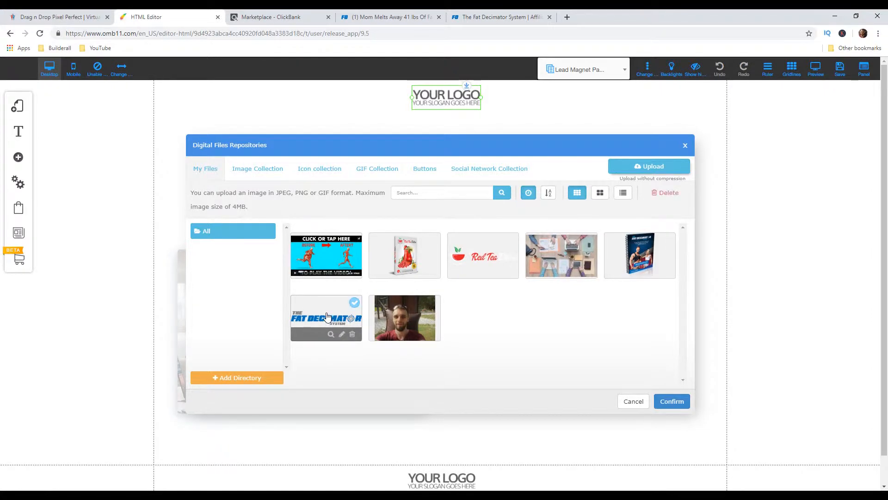
pyautogui.click(672, 402)
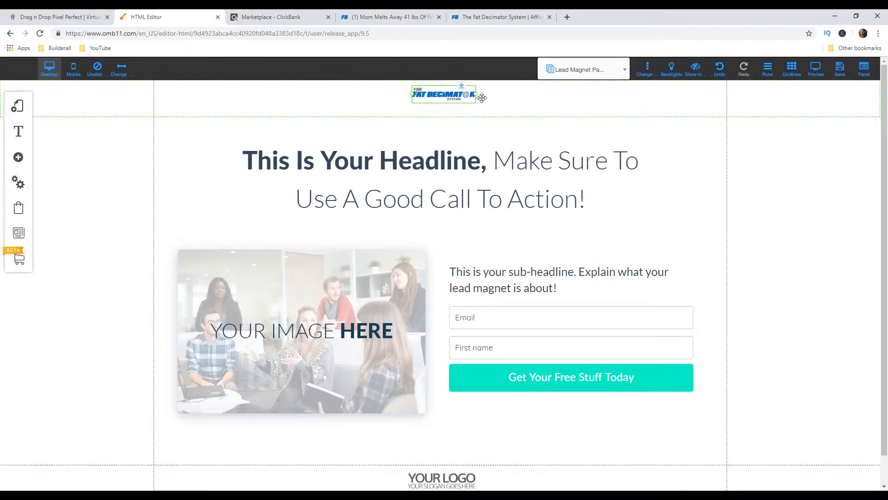
pyautogui.moveTo(477, 98); pyautogui.dragTo(517, 116)
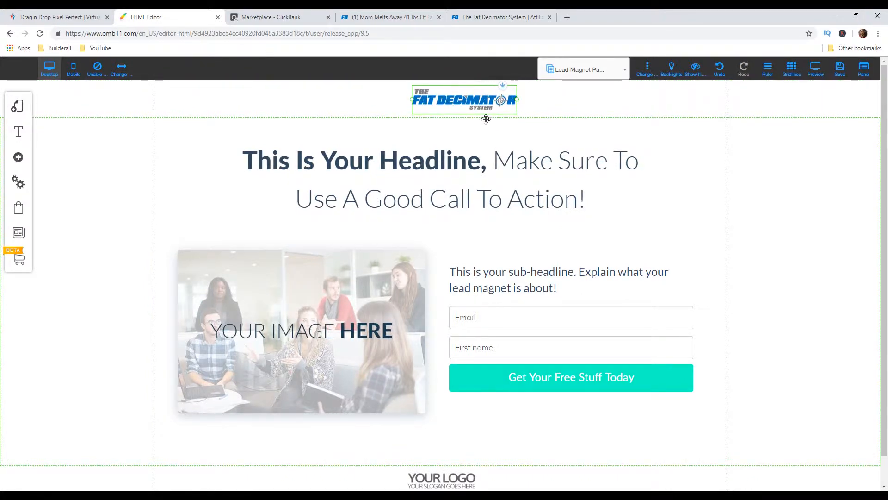
pyautogui.moveTo(479, 102); pyautogui.dragTo(223, 100)
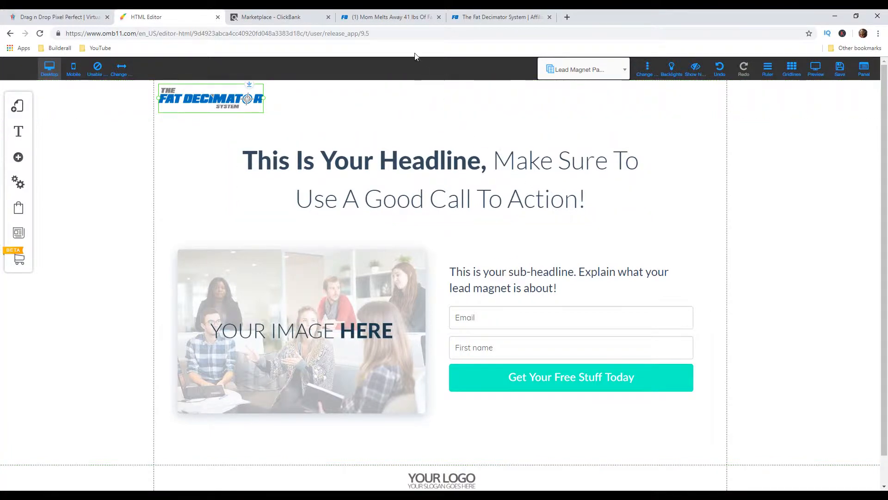
# Check the popup wording on the Fat Decimator sales page and replace the funnel headline with "You are about to Discover the One Veggie"
pyautogui.click(410, 18)
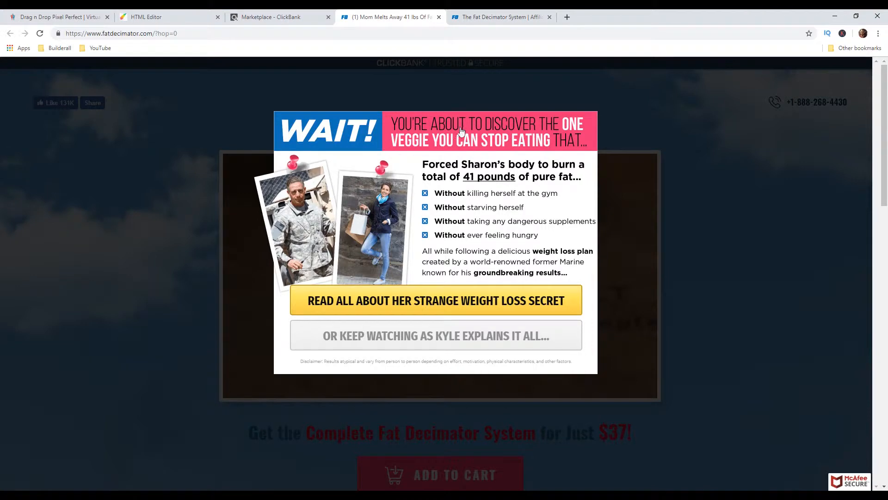
pyautogui.click(178, 20)
pyautogui.click(588, 204)
pyautogui.moveTo(588, 203); pyautogui.dragTo(234, 148)
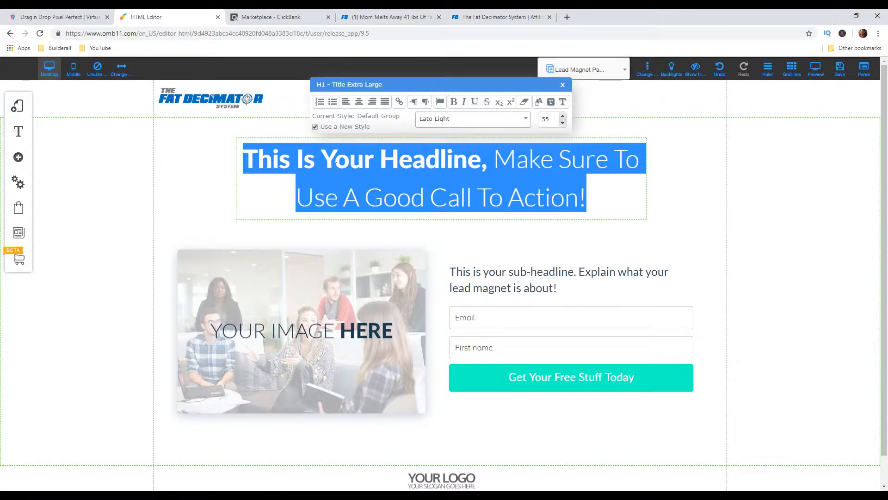
pyautogui.write('You are')
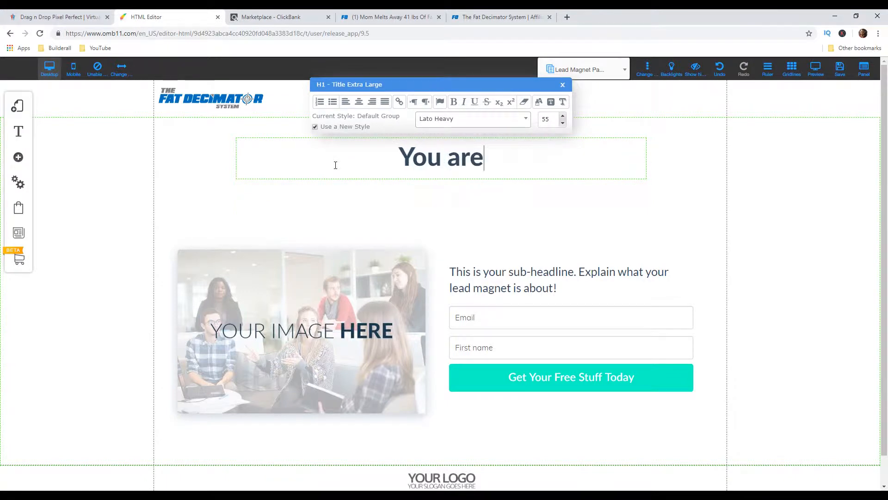
pyautogui.write(' about t')
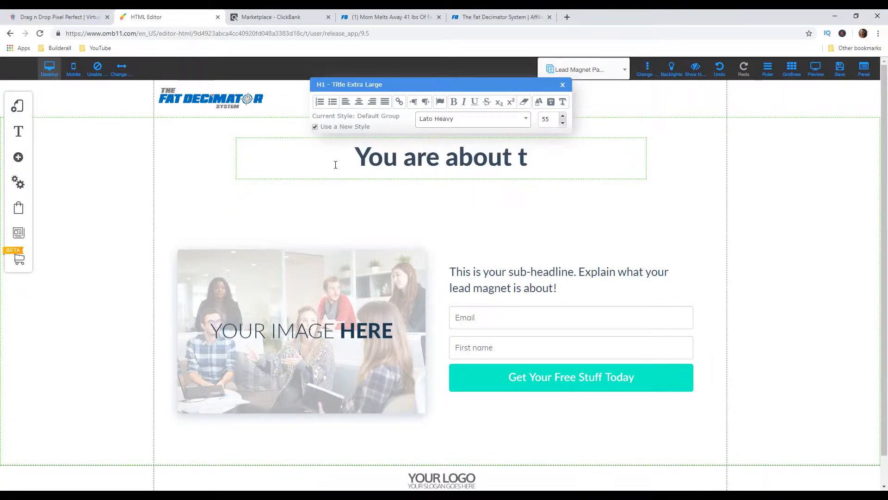
pyautogui.write('o Discover the One Veggie')
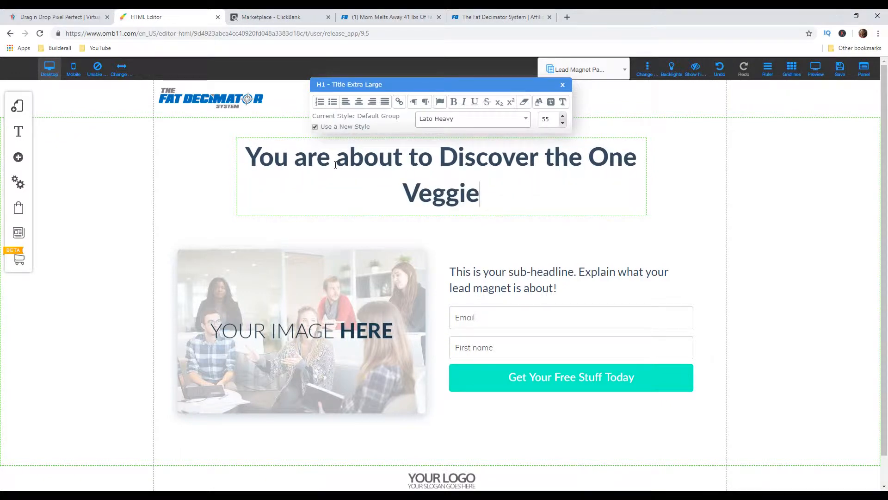
# Recheck the sales page popup and extend the headline with "You Should Stop Eating"
pyautogui.click(373, 19)
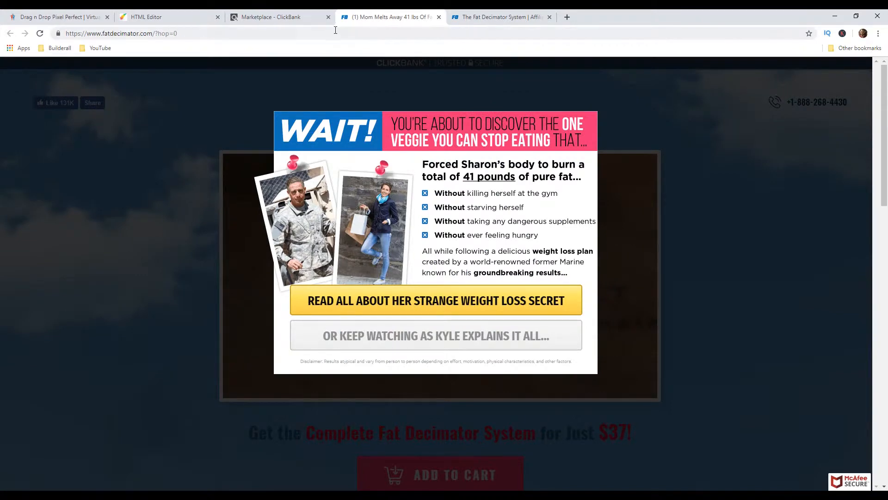
pyautogui.click(200, 17)
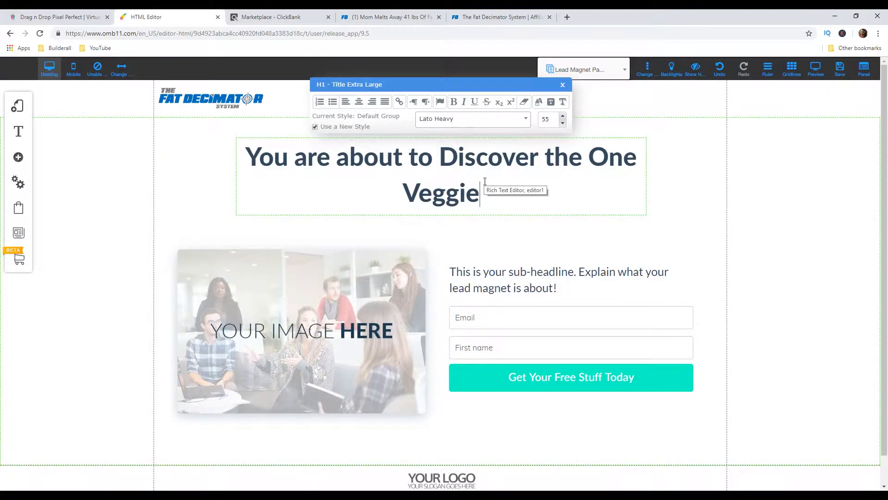
pyautogui.write('You Sh')
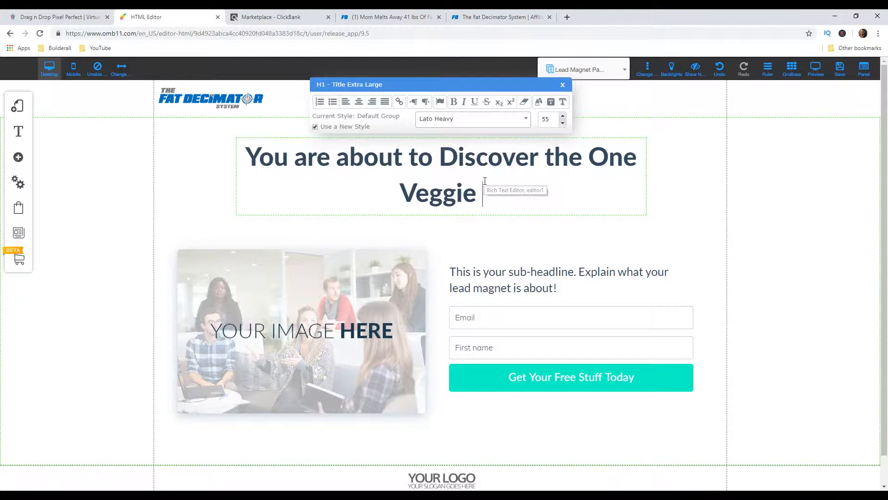
pyautogui.write('oul')
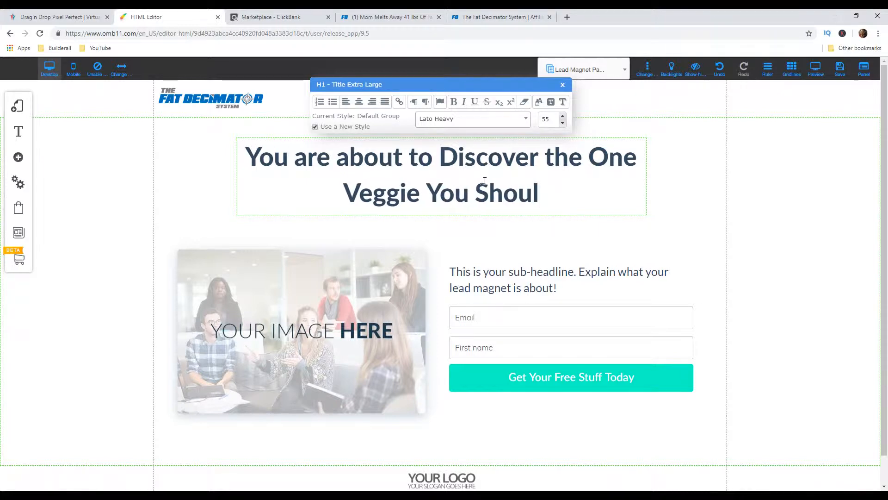
pyautogui.write('d Stop Eating ')
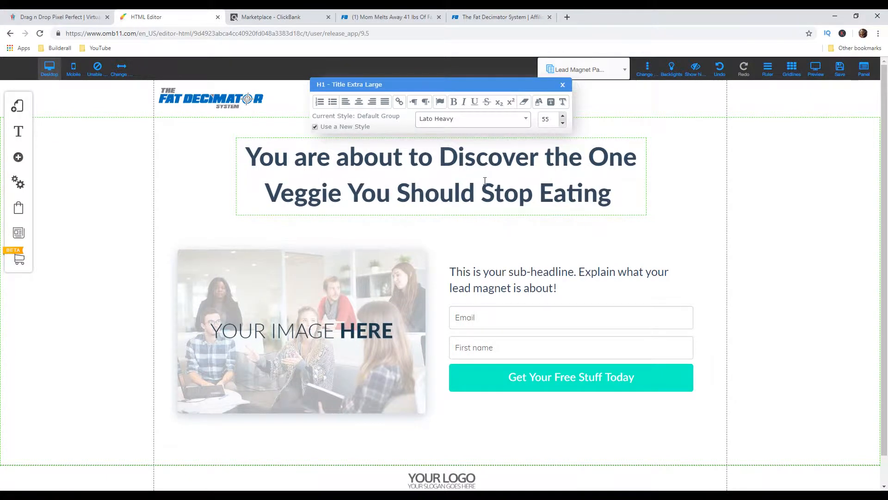
pyautogui.write('tu Bu')
pyautogui.press('BackSpace')
pyautogui.press('BackSpace')
pyautogui.press('BackSpace')
pyautogui.press('BackSpace')
pyautogui.press('BackSpace')
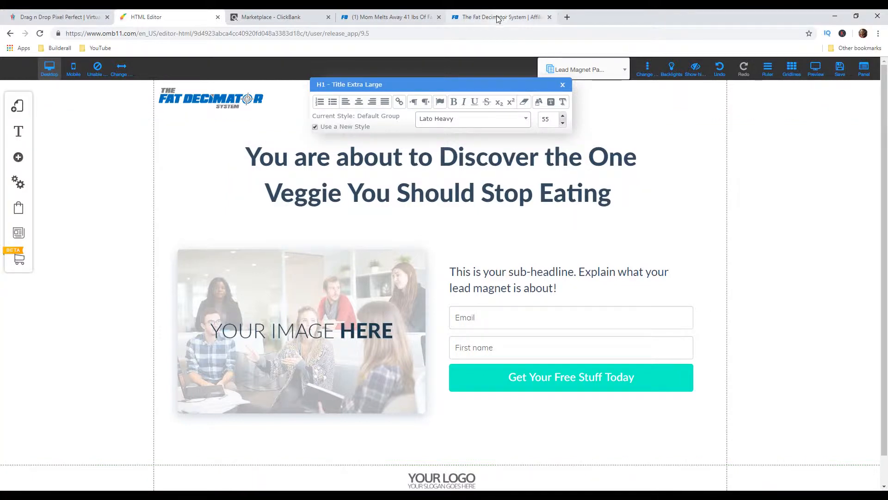
# Consult the sales page popup again and complete the headline with "To Burn Pure Fat Quickly..."
pyautogui.click(431, 17)
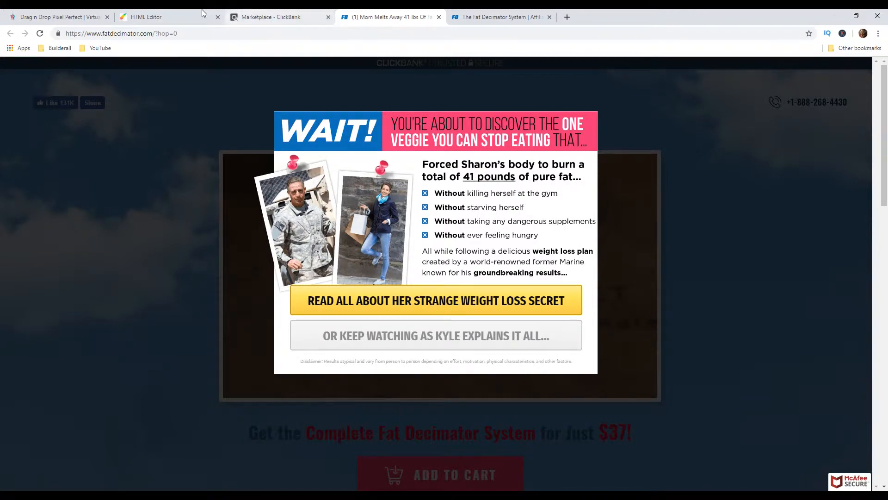
pyautogui.click(146, 17)
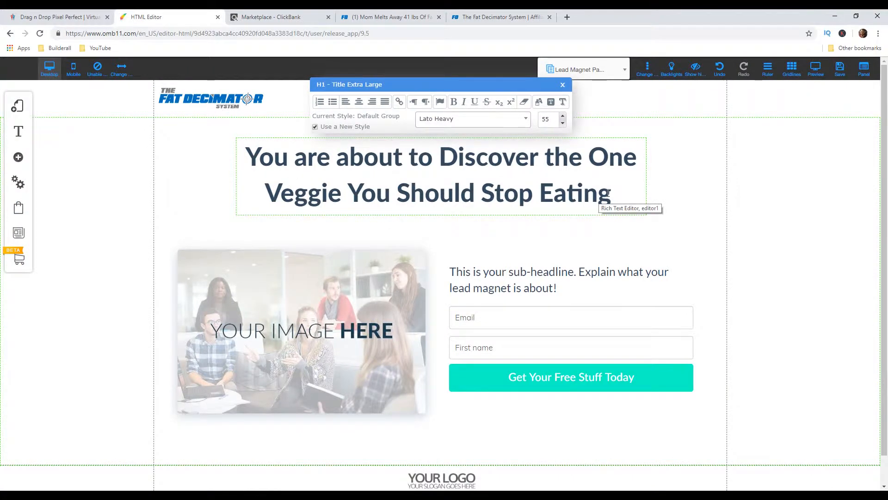
pyautogui.write('To Burn ')
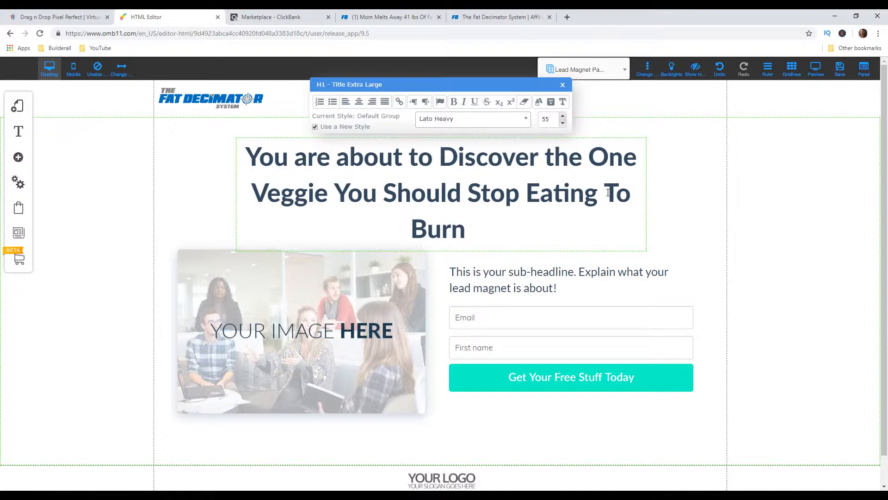
pyautogui.write('P')
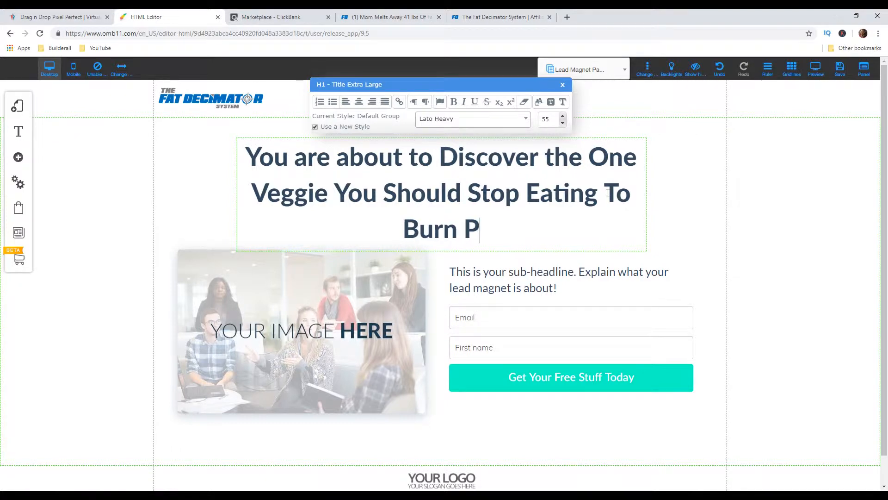
pyautogui.write('ure Fat Q')
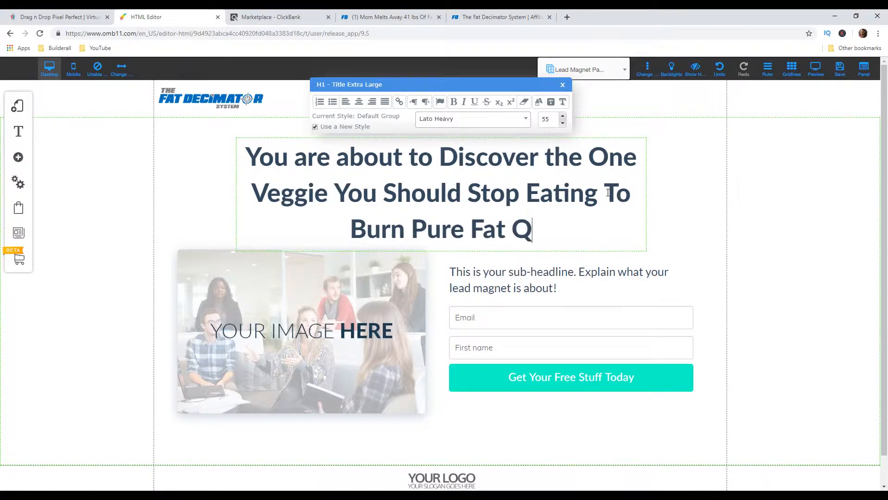
pyautogui.write('uickly...')
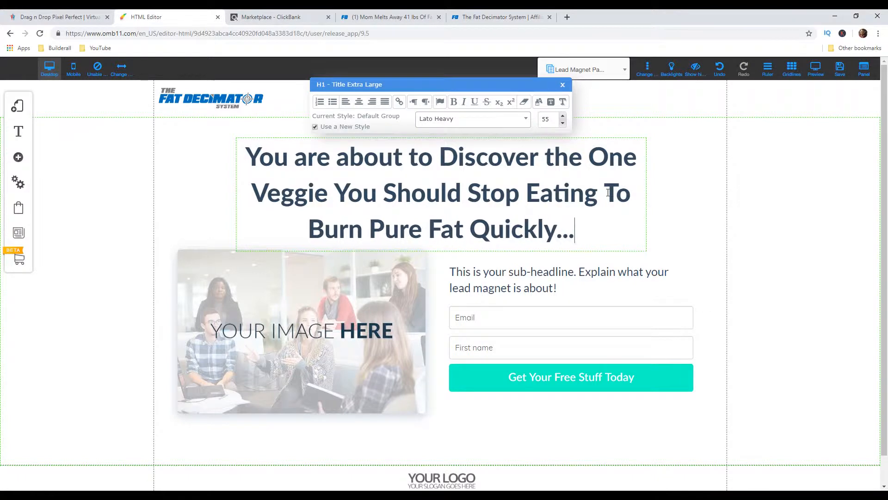
# Widen the headline's text box on both sides to nearly the full width of the content area
pyautogui.click(208, 196)
pyautogui.click(240, 195)
pyautogui.moveTo(236, 194); pyautogui.dragTo(160, 194)
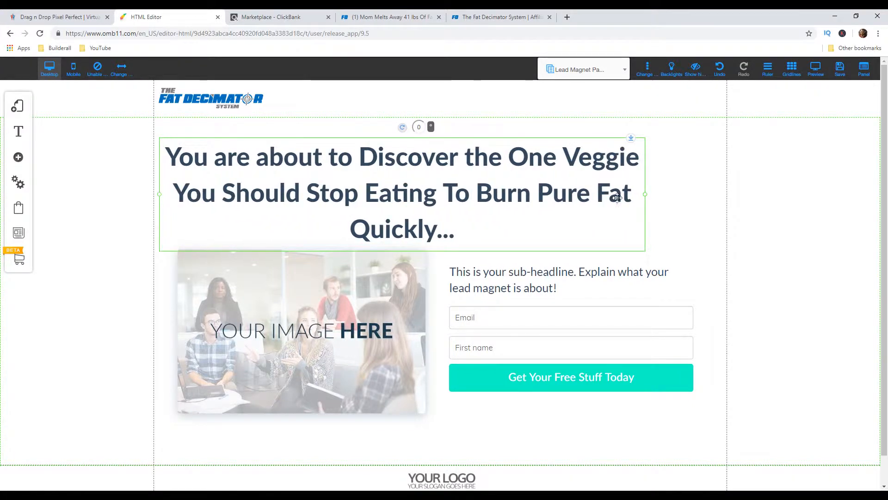
pyautogui.moveTo(646, 195); pyautogui.dragTo(719, 193)
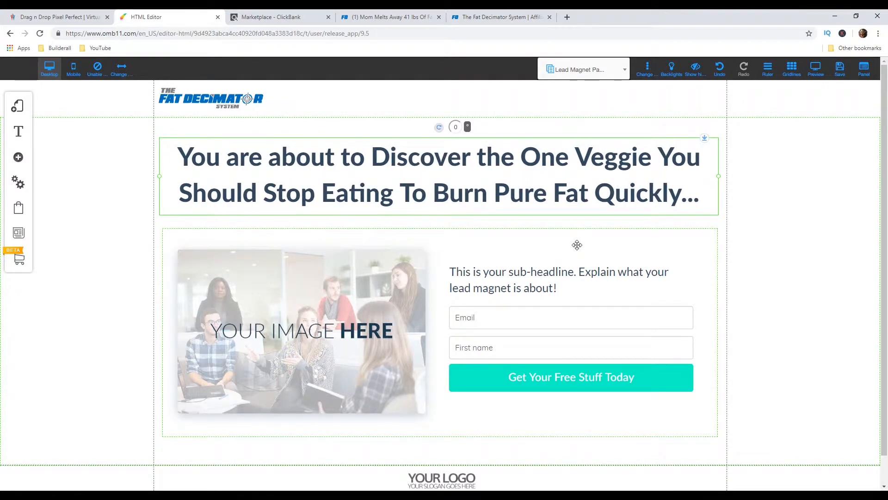
# Color the words "Discover the One Veggie" in the headline bright red
pyautogui.doubleClick(393, 159)
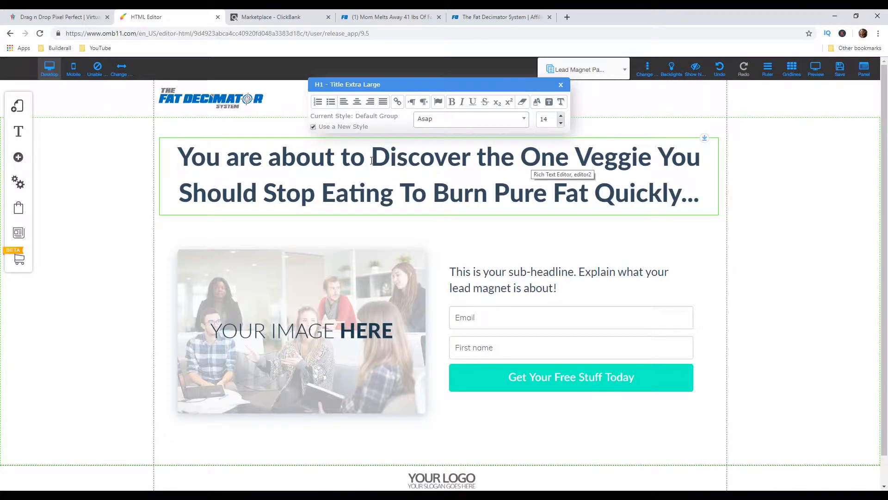
pyautogui.moveTo(372, 159); pyautogui.dragTo(648, 162)
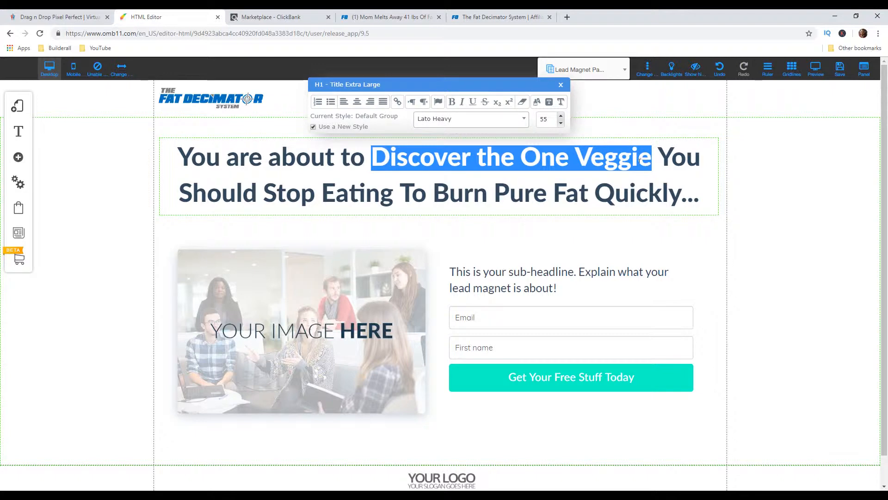
pyautogui.click(539, 106)
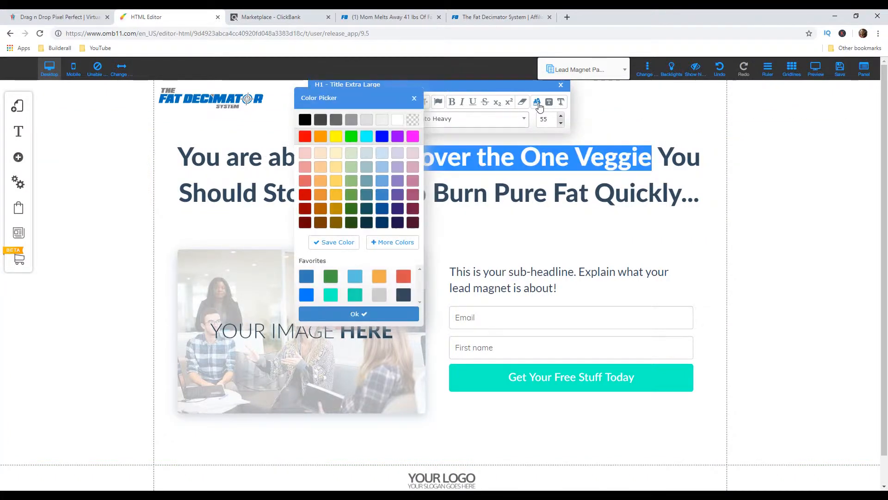
pyautogui.click(305, 136)
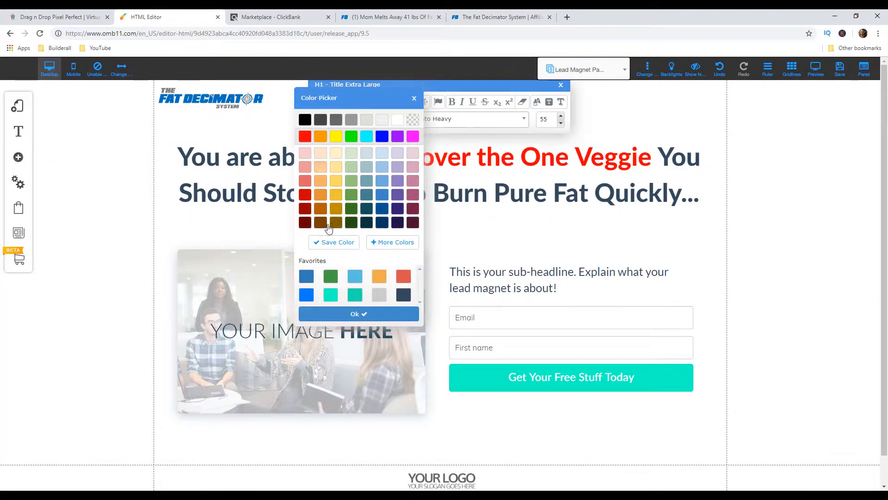
pyautogui.click(340, 314)
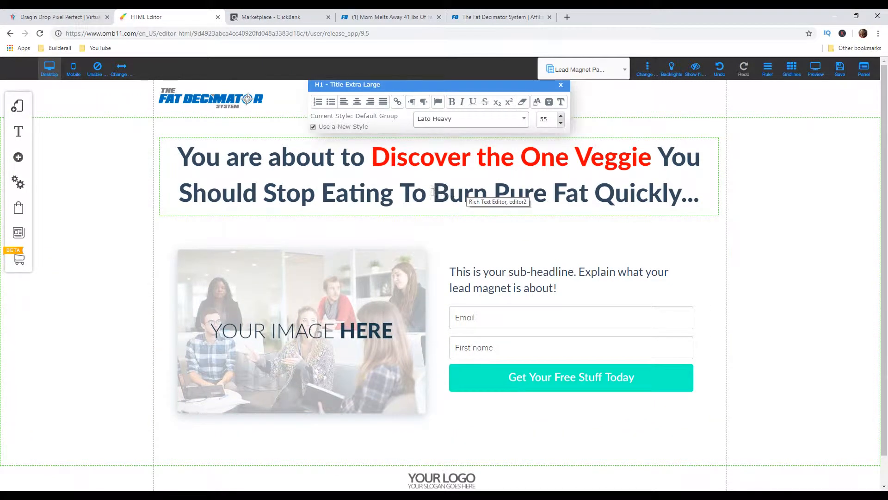
# Color the words "Burn Pure Fat Quickly..." in the headline bright red and finish editing the text
pyautogui.moveTo(432, 191); pyautogui.dragTo(698, 199)
pyautogui.click(537, 102)
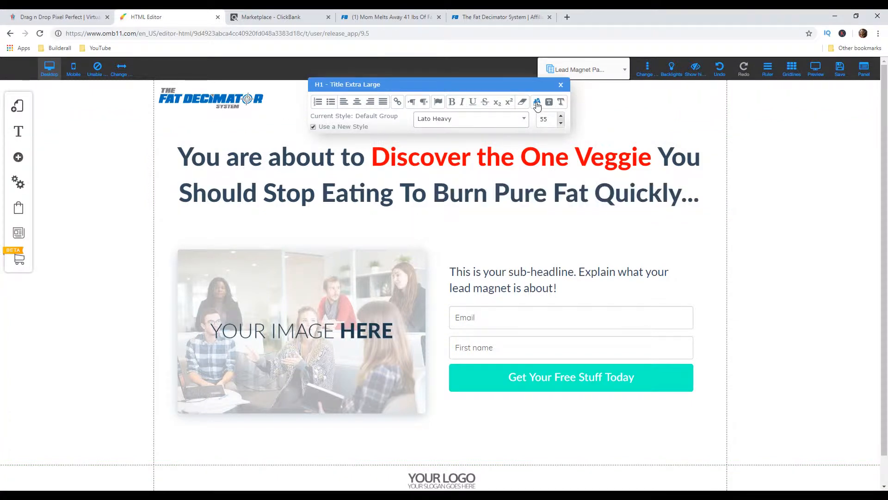
pyautogui.click(305, 136)
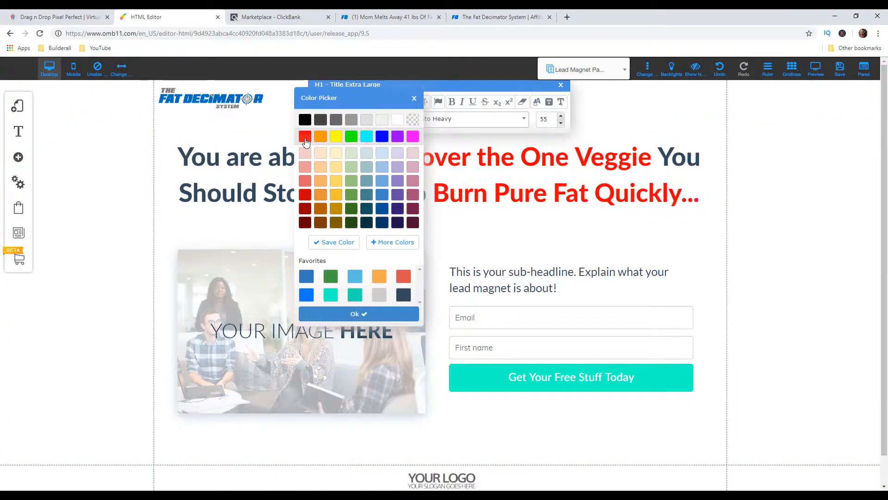
pyautogui.click(365, 314)
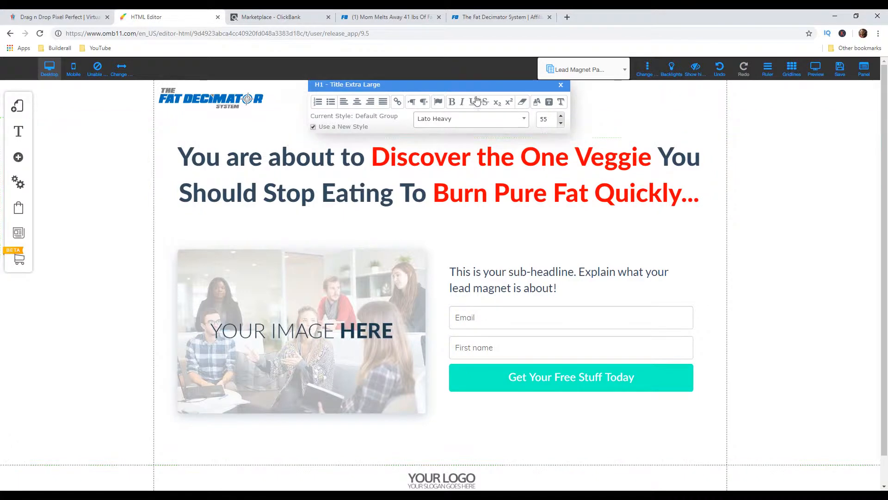
pyautogui.click(561, 86)
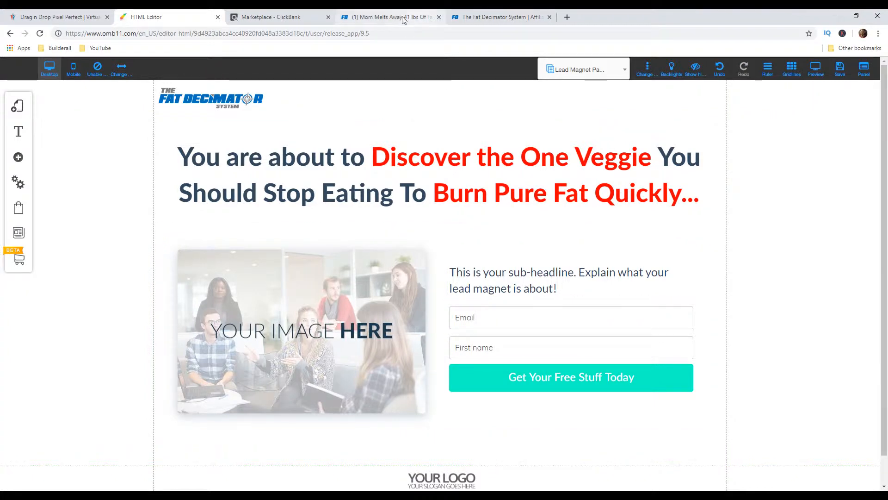
# Consult the sales page popup and replace the sub-headline text with "- Without killing yourself at the gym"
pyautogui.click(389, 17)
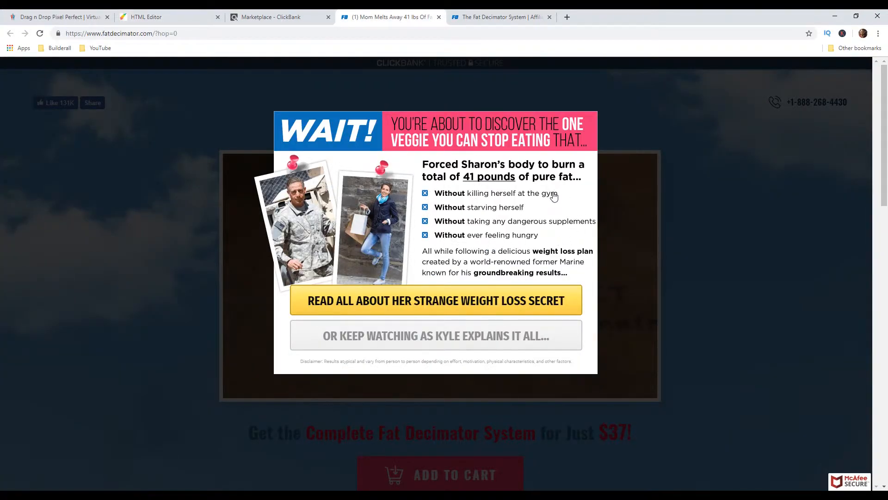
pyautogui.click(163, 17)
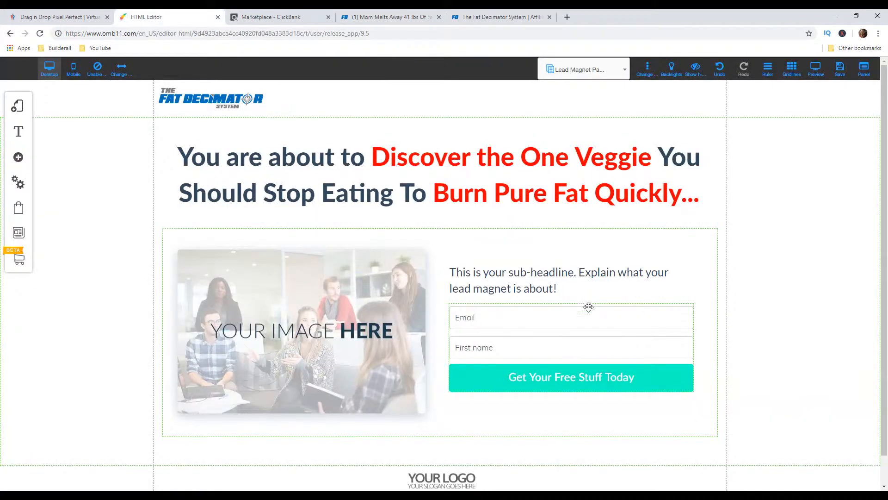
pyautogui.click(558, 290)
pyautogui.moveTo(573, 290); pyautogui.dragTo(447, 267)
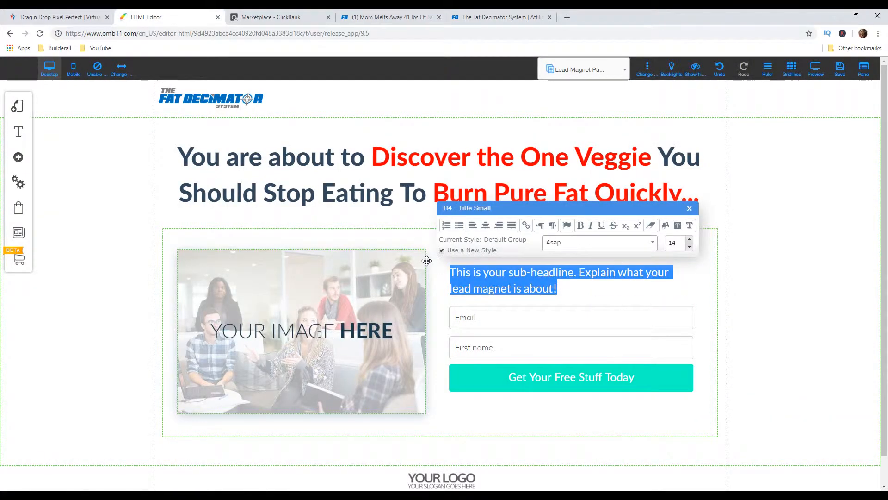
pyautogui.write('-')
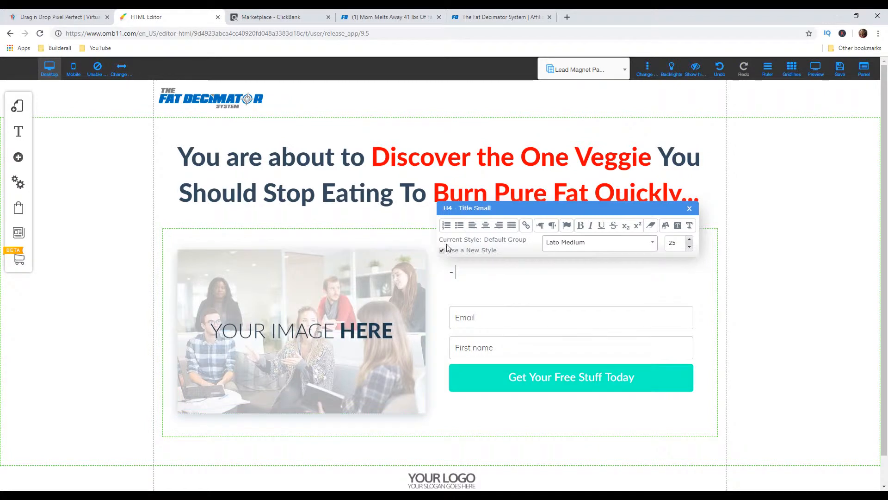
pyautogui.click(384, 17)
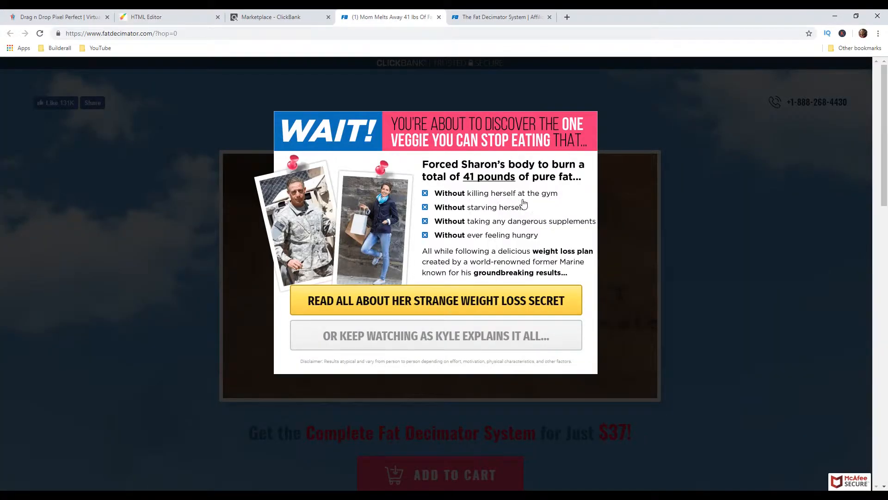
pyautogui.click(135, 17)
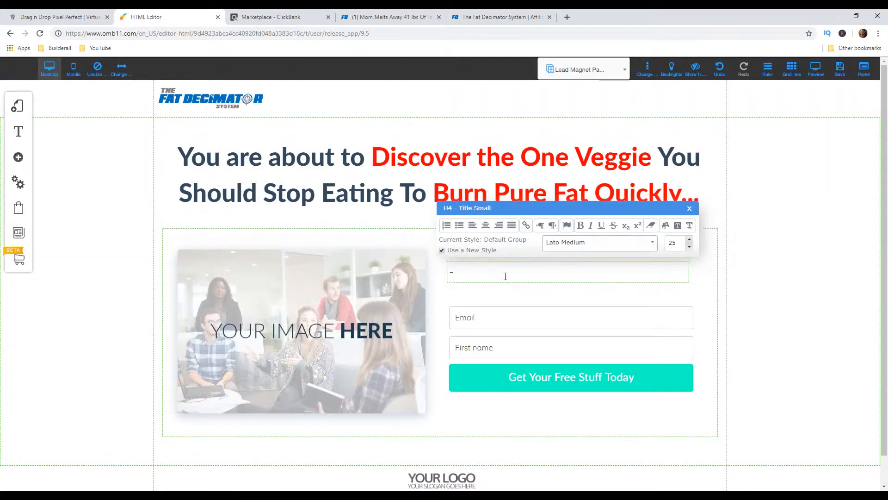
pyautogui.write('ut killing yourself at the gym')
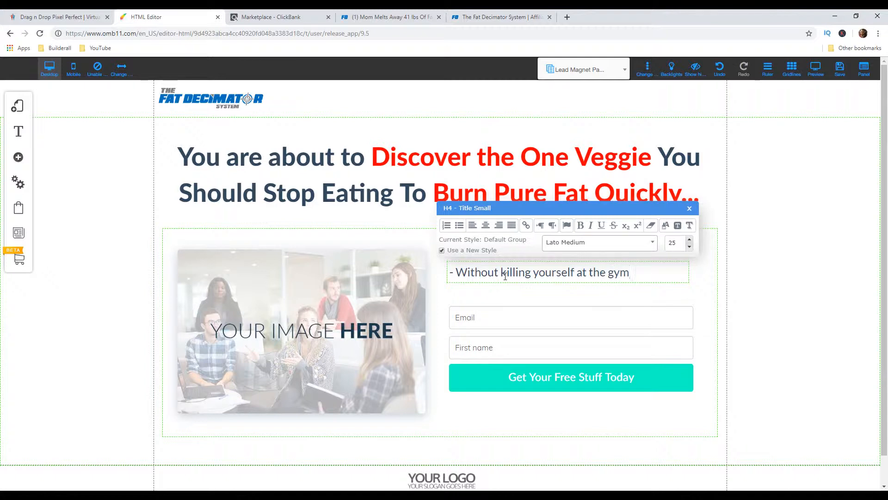
pyautogui.press('Return')
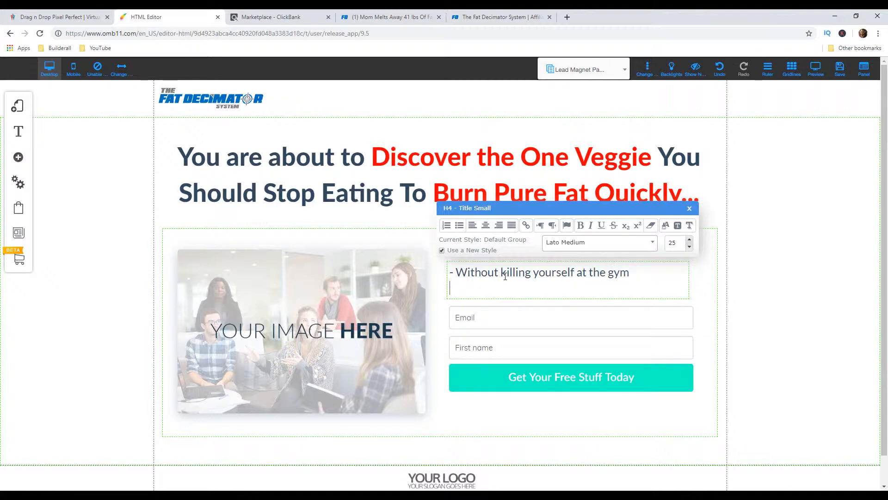
# Check the popup's second bullet and add the line "- Without starving yourself" to the sub-headline
pyautogui.click(364, 19)
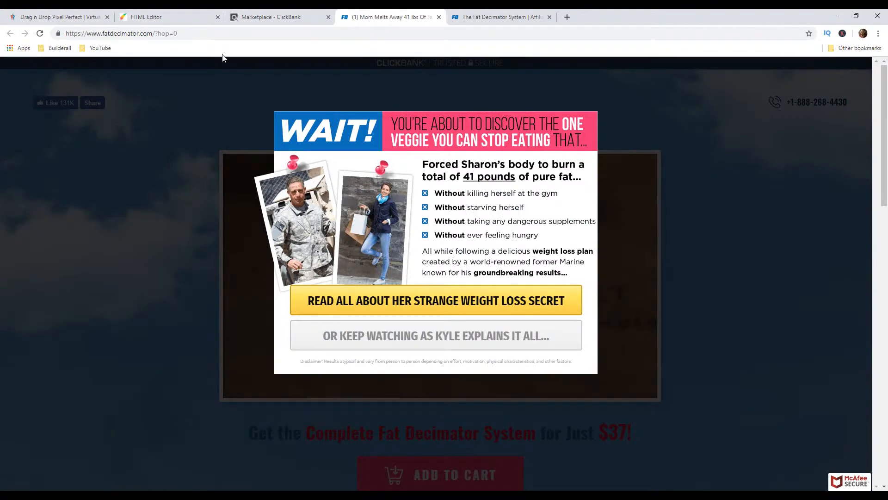
pyautogui.click(179, 17)
pyautogui.write('out starving yourself')
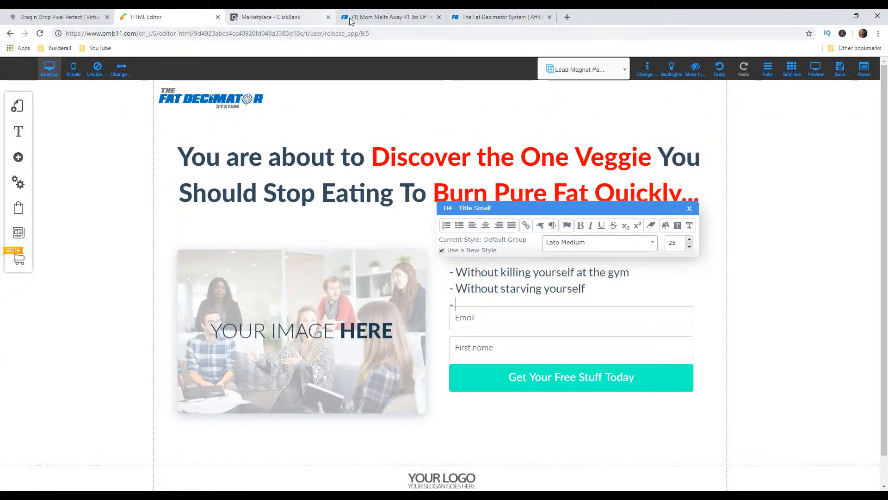
# Check the popup's third bullet and add the line "- Without taking any dangerous supplements" to the sub-headline
pyautogui.click(370, 17)
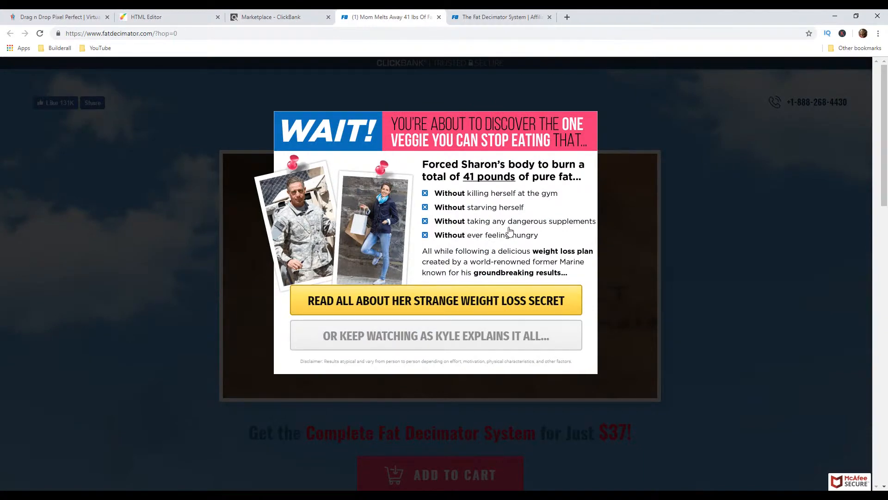
pyautogui.click(175, 17)
pyautogui.write('Without Ta')
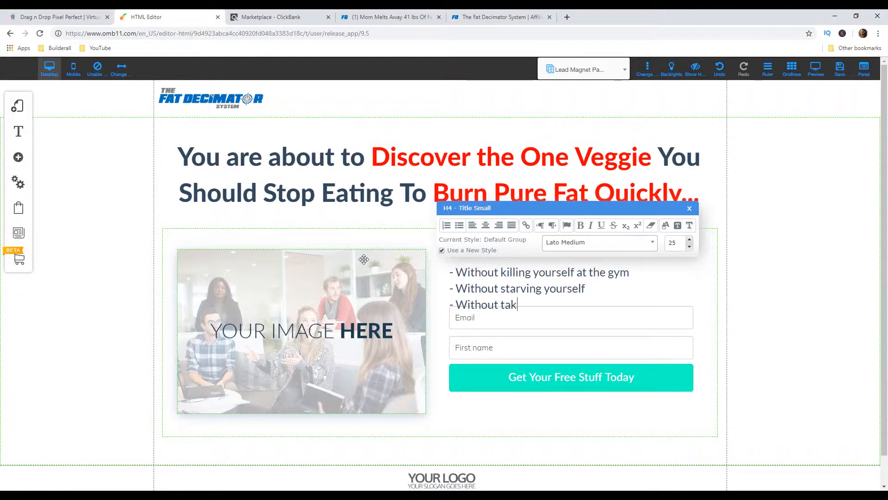
pyautogui.write('king any dangerous supplements')
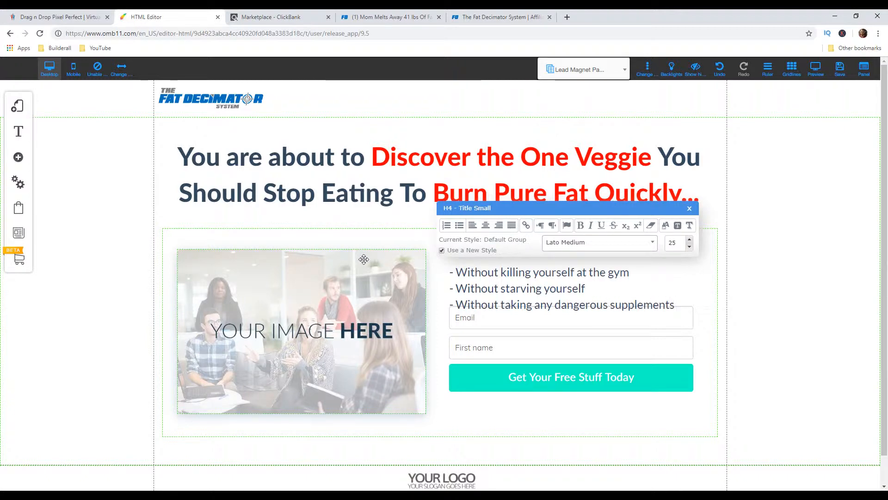
# Check the popup's last bullet and add the line "- Without ever feeling hungry" to the sub-headline
pyautogui.click(383, 17)
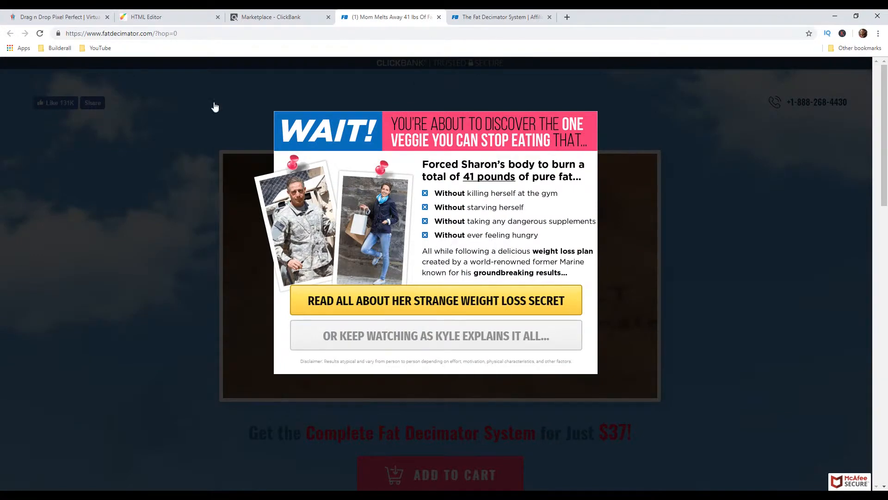
pyautogui.click(181, 15)
pyautogui.write('Without')
pyautogui.write('feeling hugnry')
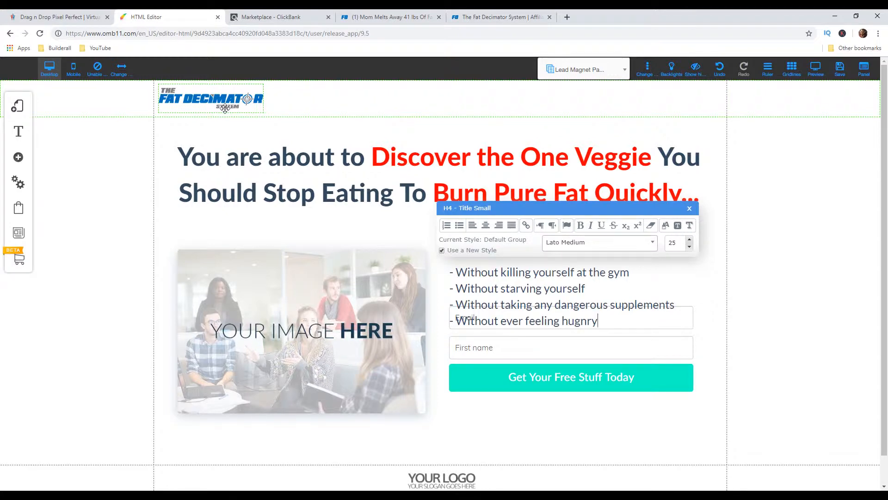
pyautogui.press('BackSpace')
pyautogui.press('BackSpace')
pyautogui.press('BackSpace')
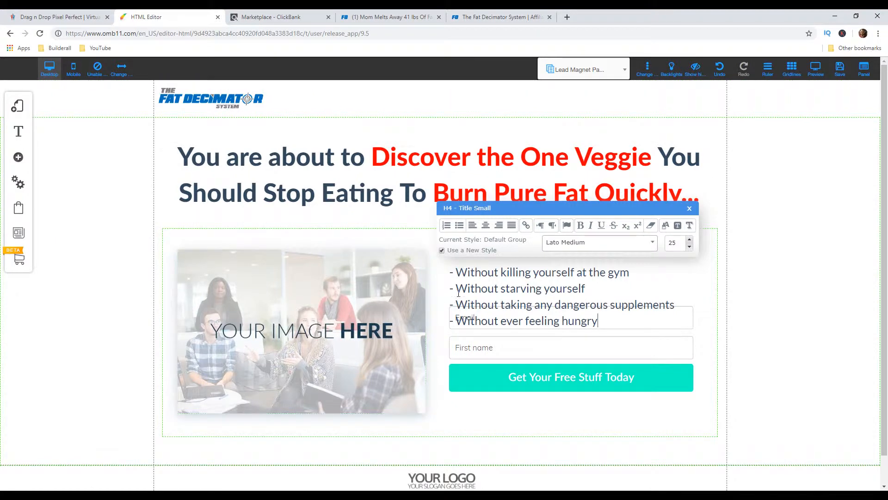
# Bold the leading "- Without" in all four sub-headline lines and move the text box up clear of the email field
pyautogui.moveTo(498, 272); pyautogui.dragTo(449, 273)
pyautogui.hotkey('ctrl', 'b')
pyautogui.click(501, 303)
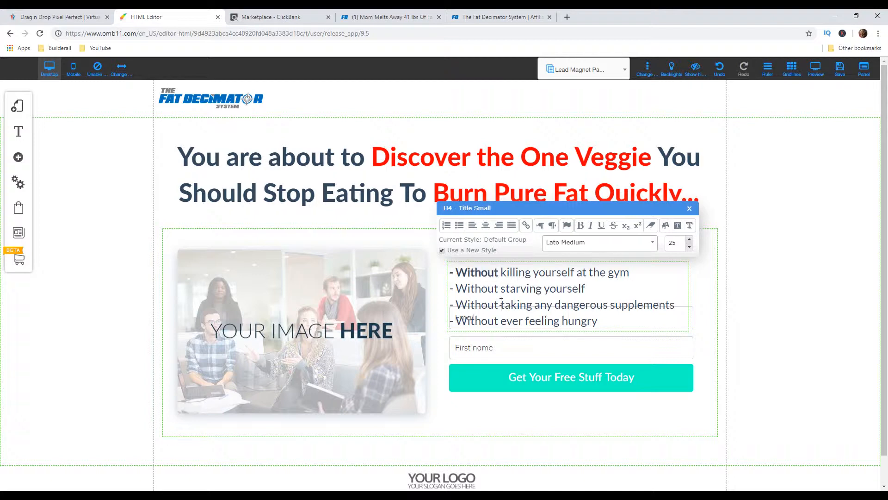
pyautogui.moveTo(499, 289); pyautogui.dragTo(449, 289)
pyautogui.hotkey('ctrl', 'b')
pyautogui.moveTo(499, 304); pyautogui.dragTo(454, 304)
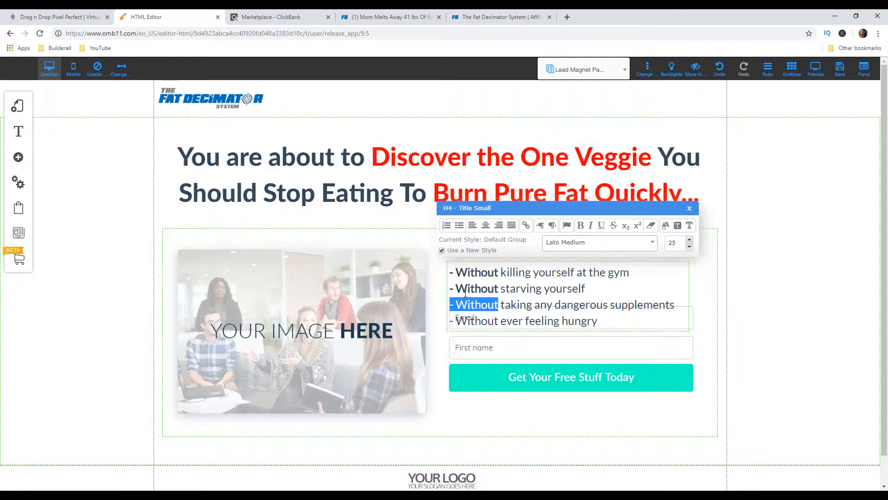
pyautogui.hotkey('ctrl', 'b')
pyautogui.moveTo(498, 321); pyautogui.dragTo(450, 321)
pyautogui.hotkey('ctrl', 'b')
pyautogui.click(755, 323)
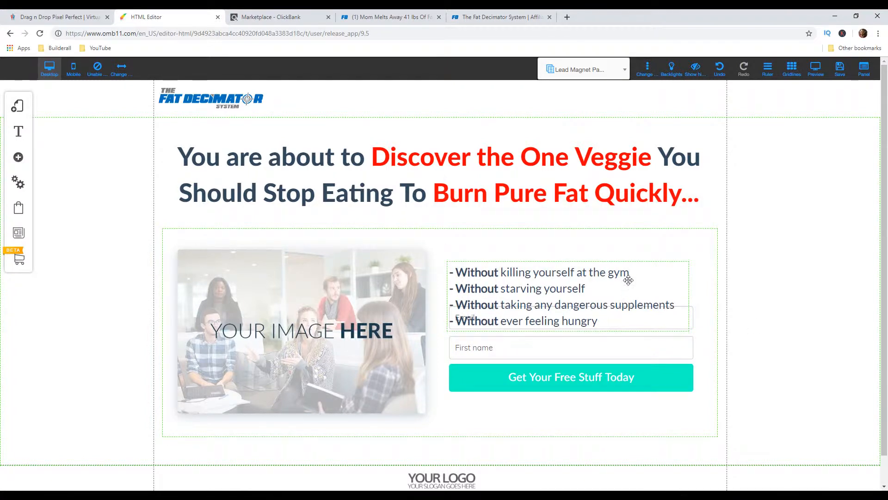
pyautogui.click(640, 265)
pyautogui.moveTo(642, 264); pyautogui.dragTo(642, 245)
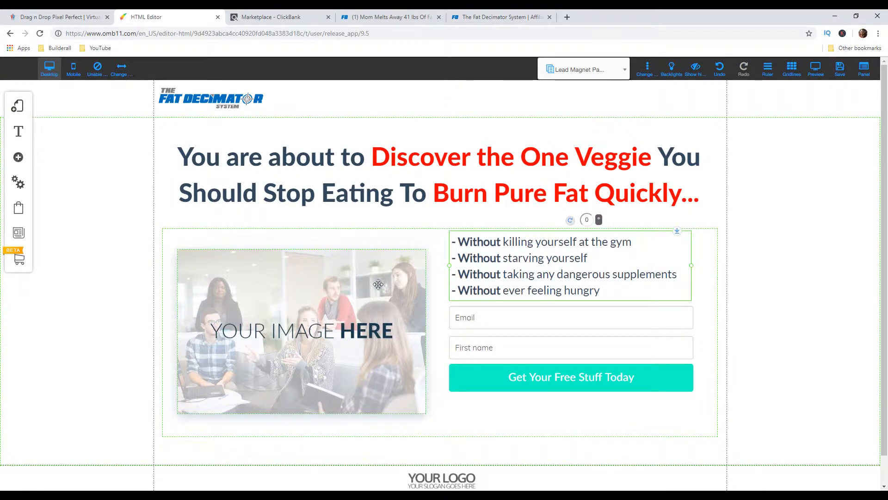
# Replace the placeholder box's background image with the uploaded "Click or tap here" before/after picture
pyautogui.click(301, 298)
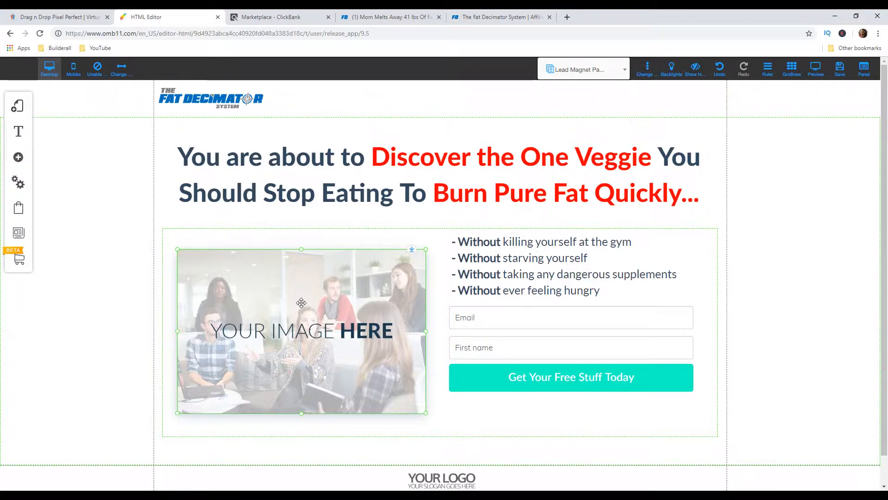
pyautogui.rightClick(350, 303)
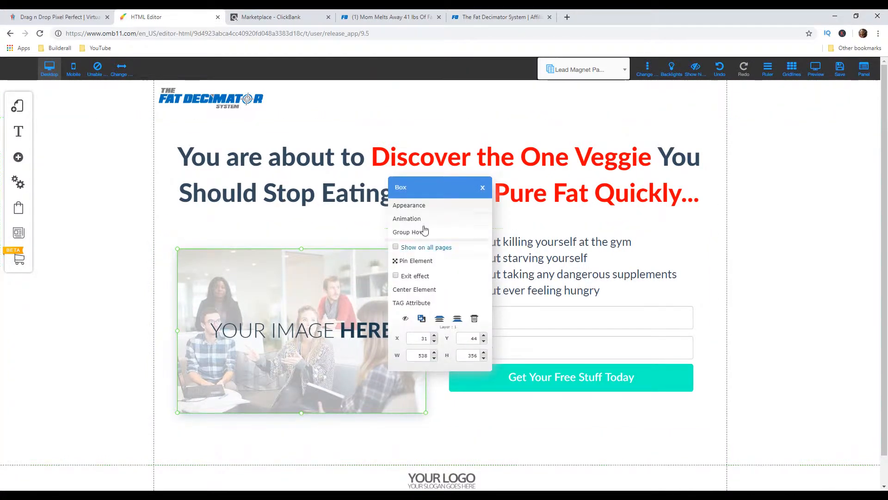
pyautogui.click(426, 206)
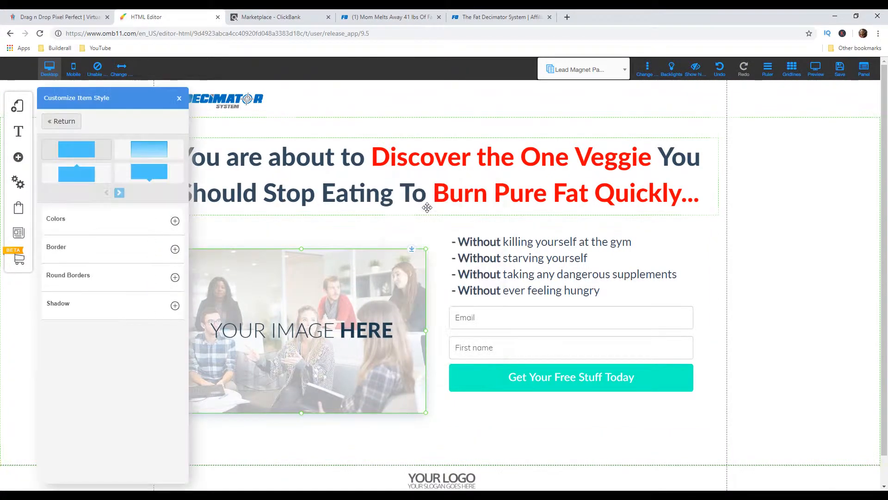
pyautogui.click(175, 221)
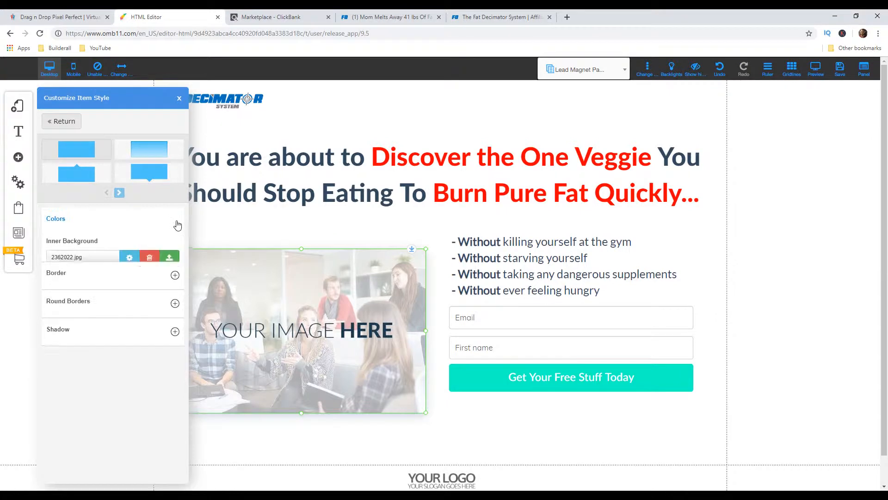
pyautogui.click(170, 262)
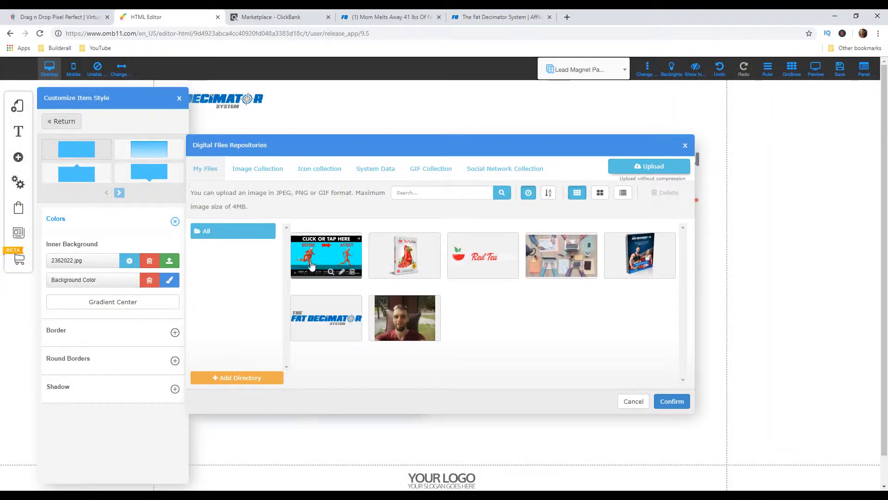
pyautogui.click(331, 266)
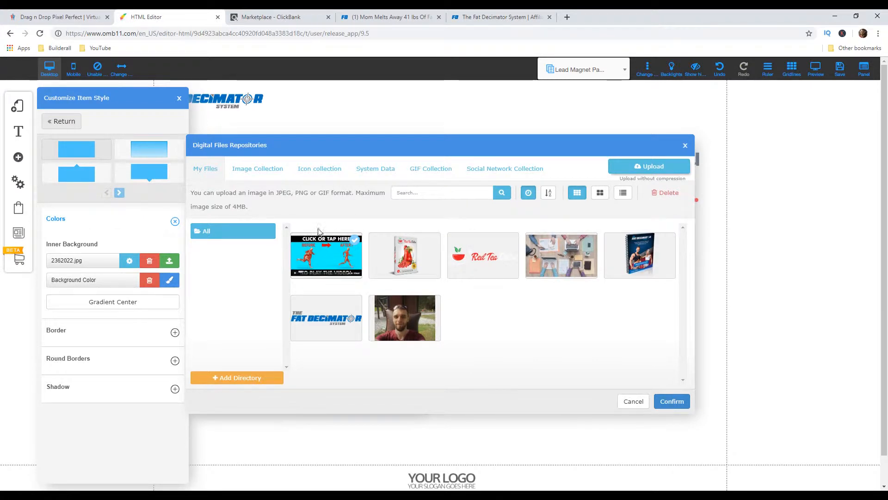
pyautogui.click(672, 401)
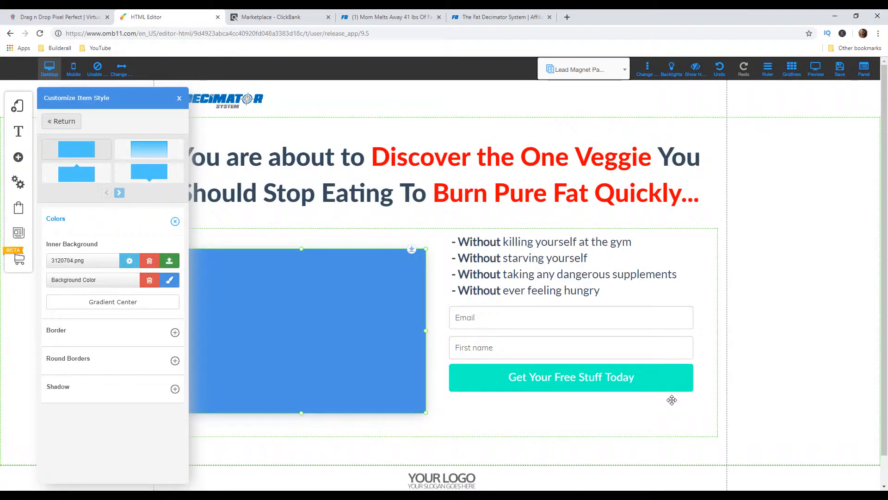
pyautogui.click(180, 100)
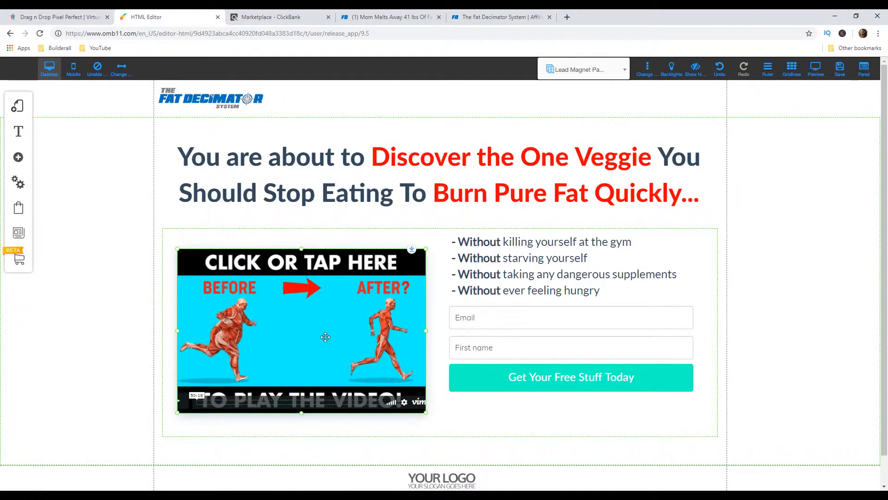
# Move the before/after image to the upper-left corner of its container and enlarge it almost to the form's edge
pyautogui.moveTo(319, 326); pyautogui.dragTo(315, 319)
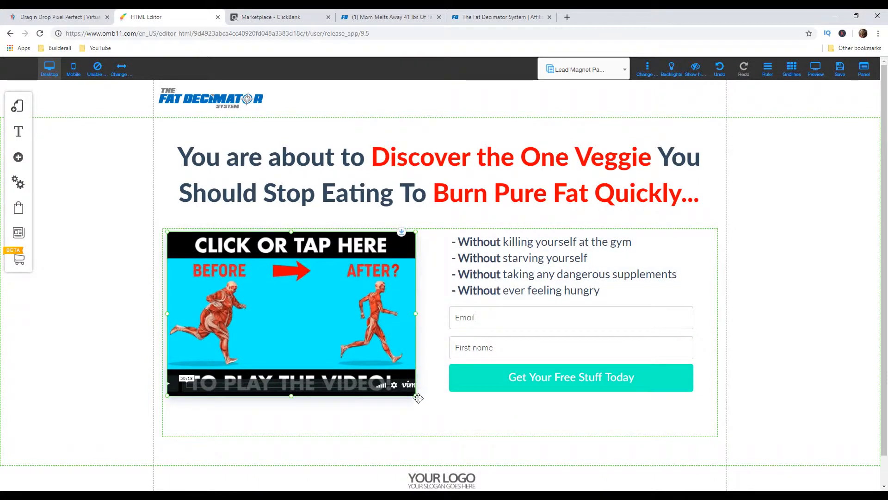
pyautogui.moveTo(419, 398); pyautogui.dragTo(441, 426)
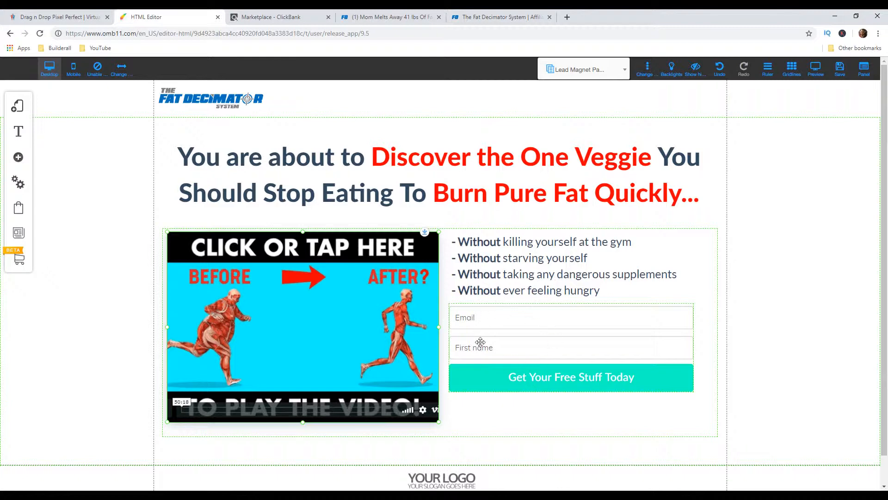
# Connect the opt-in form to the MailingBoss list "Fat Decimator System" and move the form down level with the image's bottom edge
pyautogui.click(560, 334)
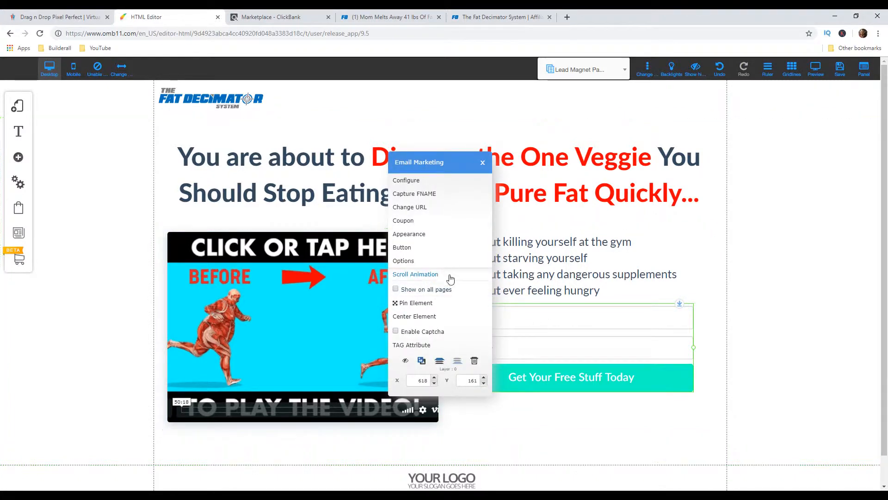
pyautogui.click(427, 180)
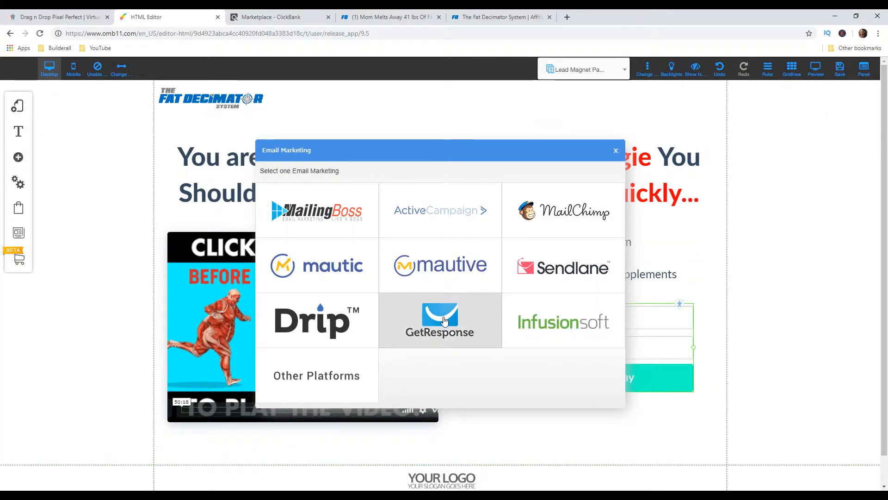
pyautogui.click(324, 216)
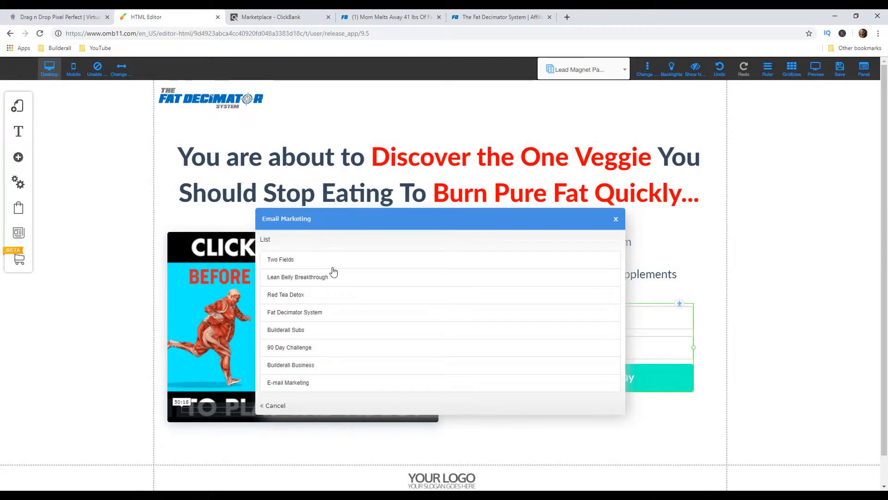
pyautogui.click(340, 322)
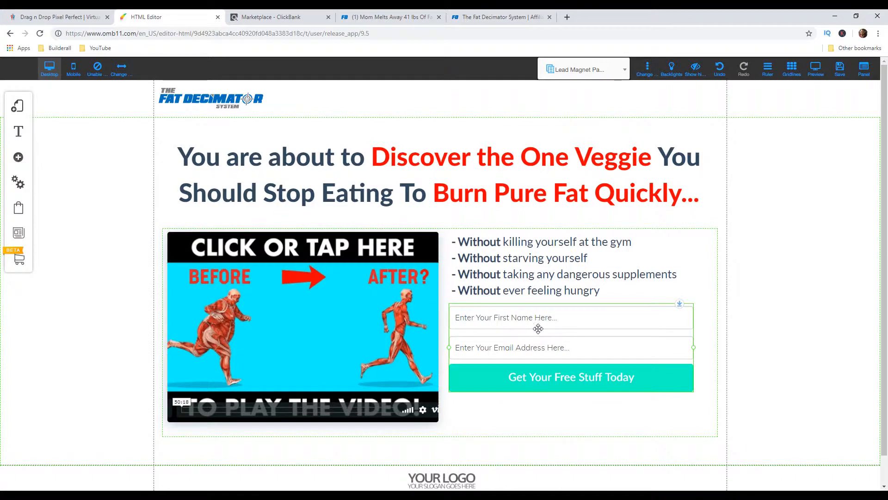
pyautogui.moveTo(550, 332); pyautogui.dragTo(550, 366)
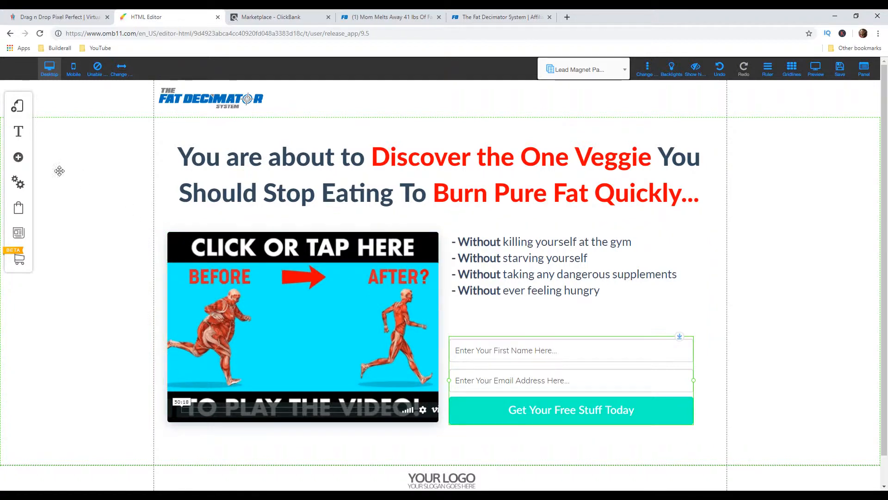
# Add a large paragraph text element and place it just above the opt-in form's first name field
pyautogui.click(20, 159)
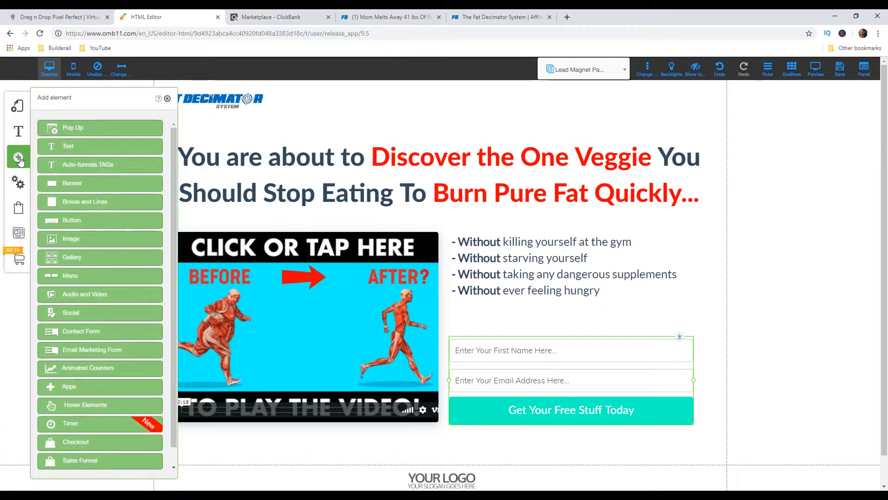
pyautogui.click(84, 149)
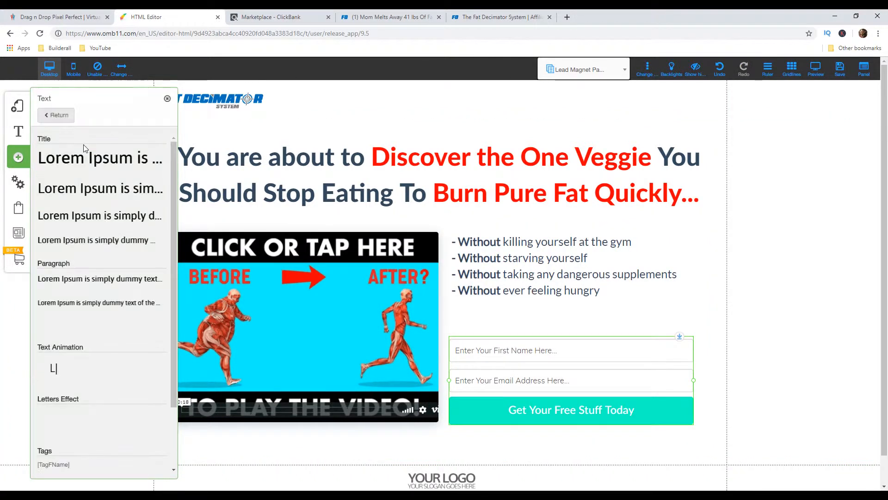
pyautogui.click(92, 284)
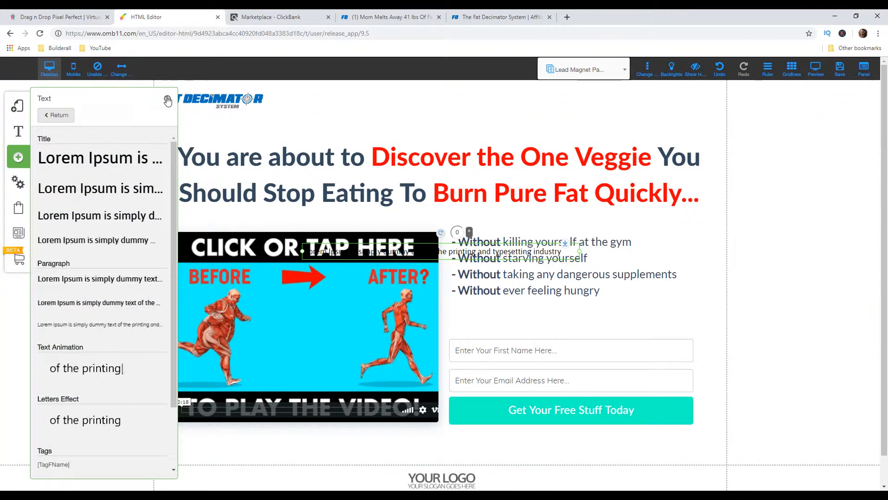
pyautogui.moveTo(434, 254); pyautogui.dragTo(569, 330)
# Replace the new paragraph's placeholder text with "Simply Enter Your Name And Email Address Below:"
pyautogui.doubleClick(569, 329)
pyautogui.click(705, 330)
pyautogui.moveTo(707, 330); pyautogui.dragTo(405, 322)
pyautogui.write('Simply Enter Your Name And Email Address Below:')
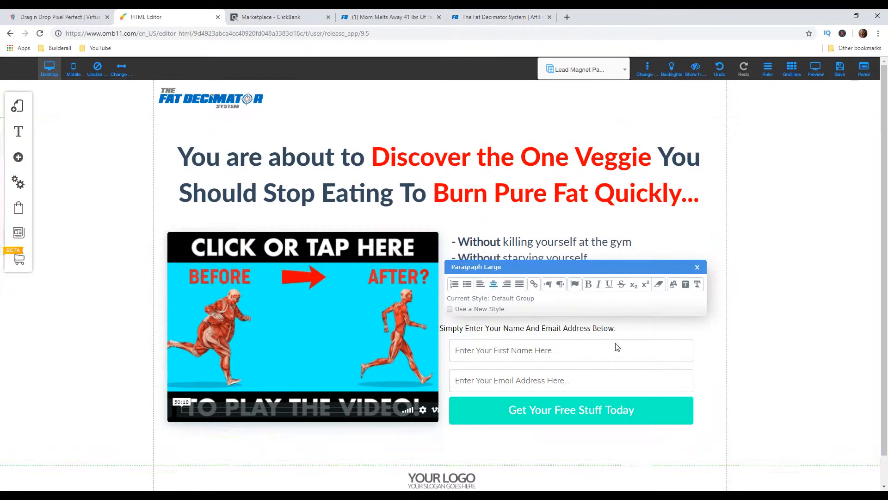
pyautogui.click(698, 269)
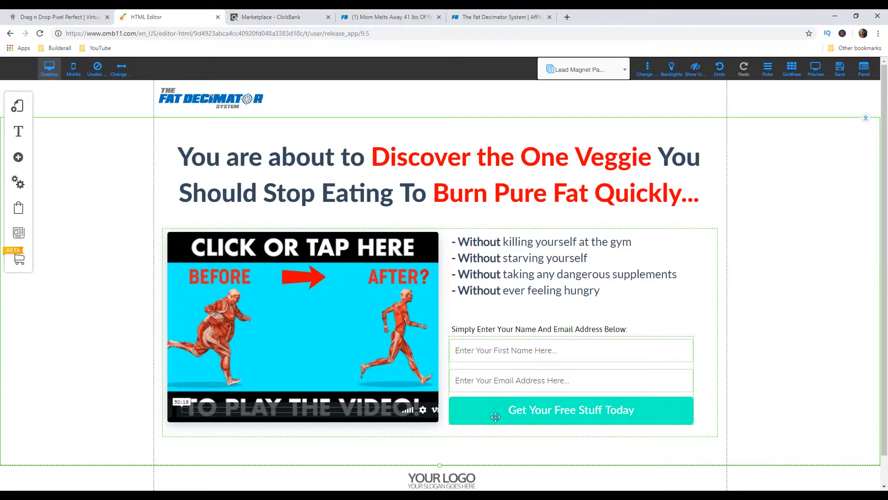
# Change the opt-in form's button text to "Show Me The Video!"
pyautogui.click(576, 414)
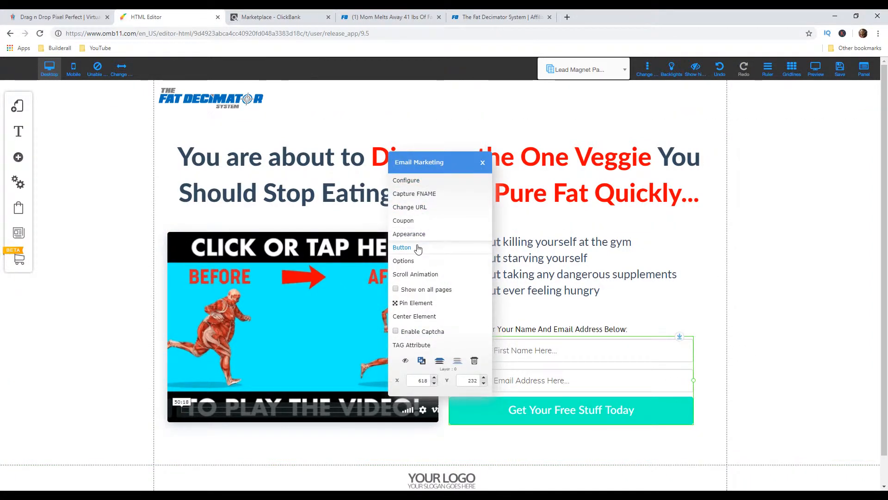
pyautogui.click(403, 247)
pyautogui.moveTo(447, 179); pyautogui.dragTo(354, 177)
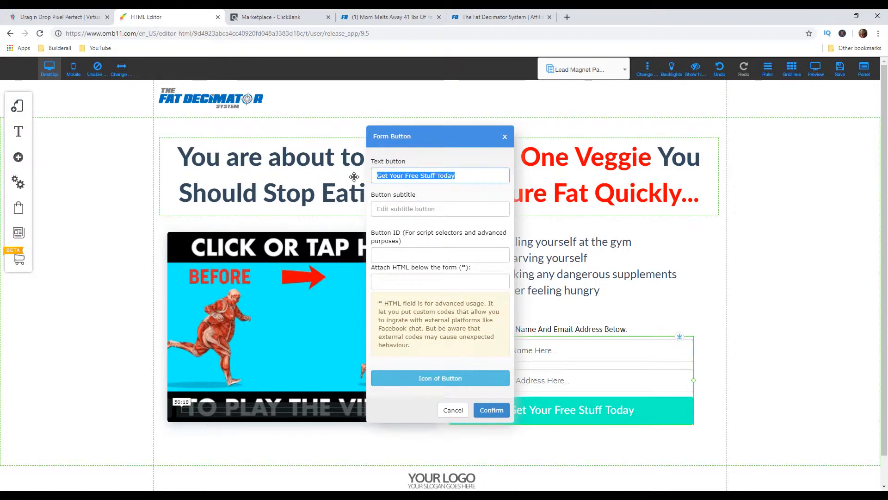
pyautogui.write('Show Me The Video!')
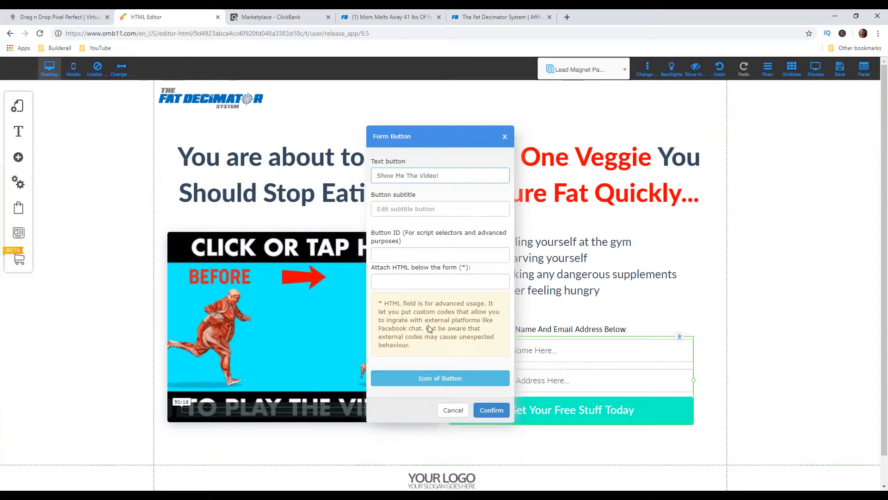
pyautogui.click(490, 411)
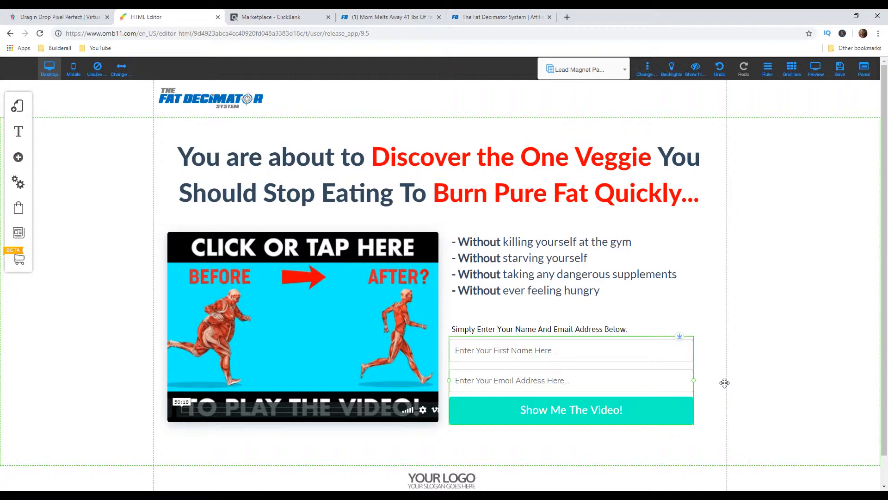
# Set the opt-in form's Subscription Confirmed URL to link to the Thank You Page
pyautogui.rightClick(555, 387)
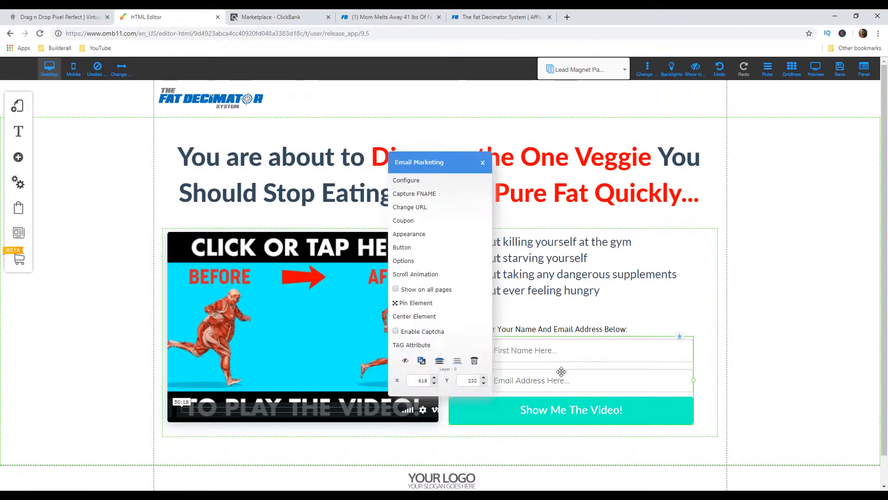
pyautogui.click(430, 211)
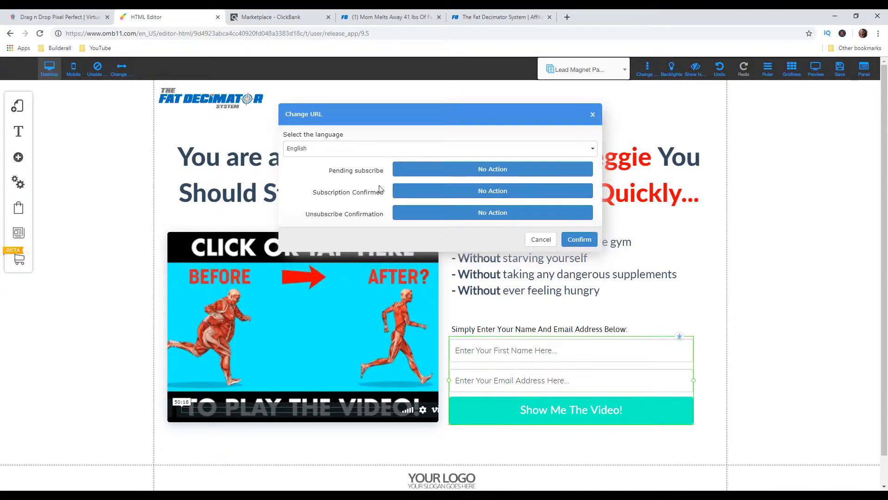
pyautogui.click(514, 192)
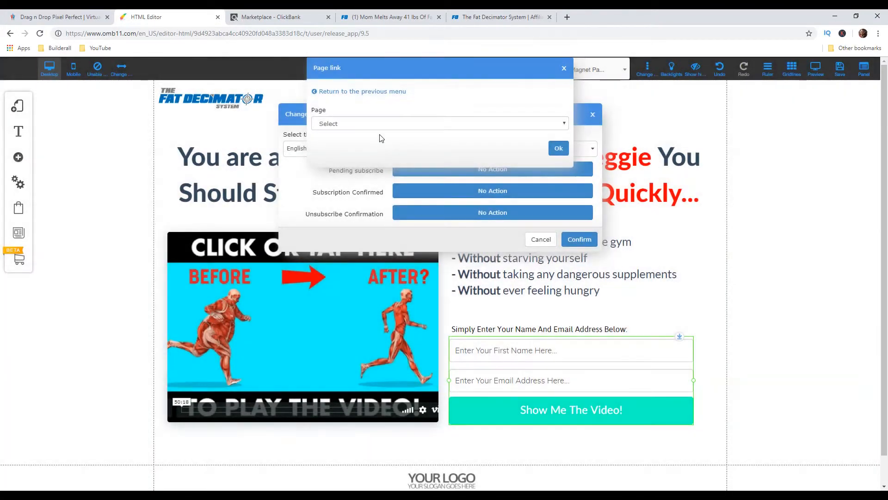
pyautogui.click(379, 123)
pyautogui.click(364, 150)
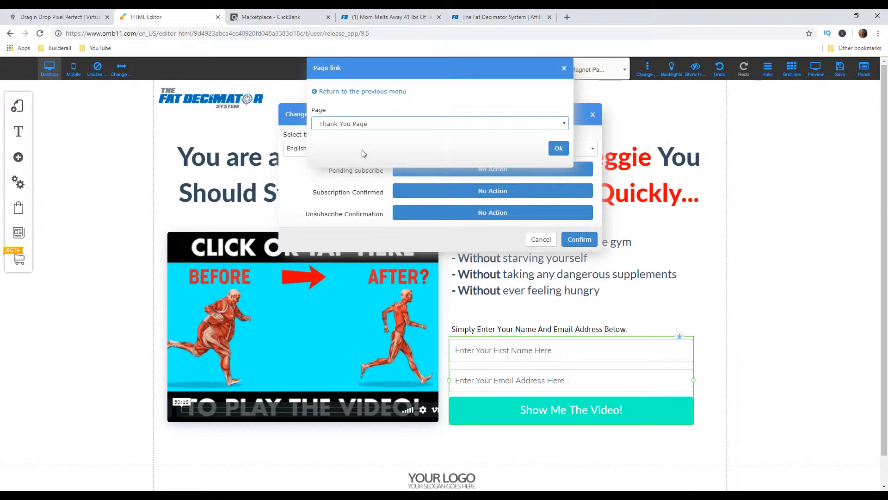
pyautogui.click(555, 150)
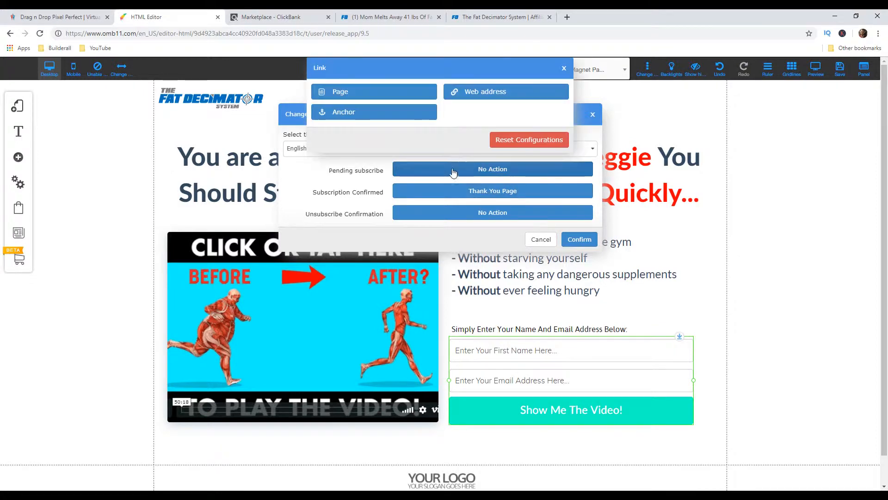
# Set the form's Pending subscribe URL to the Thank You Page as well and confirm the URL changes
pyautogui.click(373, 90)
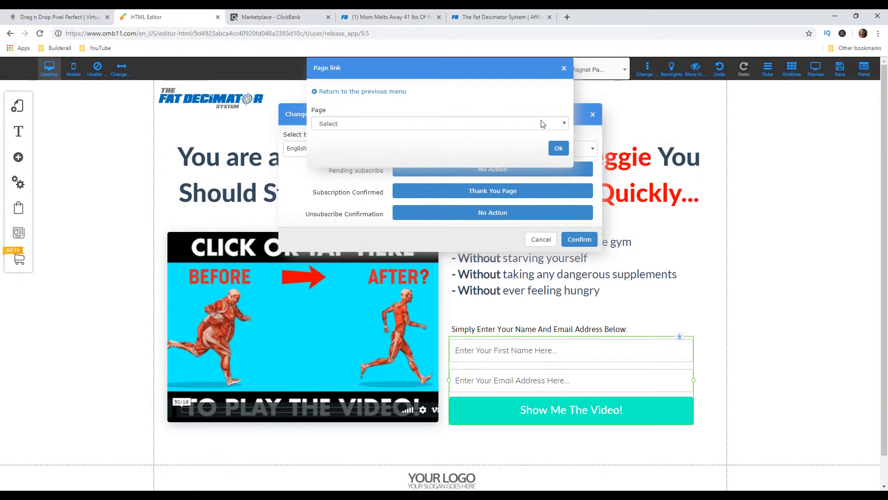
pyautogui.click(539, 123)
pyautogui.click(486, 150)
pyautogui.click(559, 148)
pyautogui.click(580, 239)
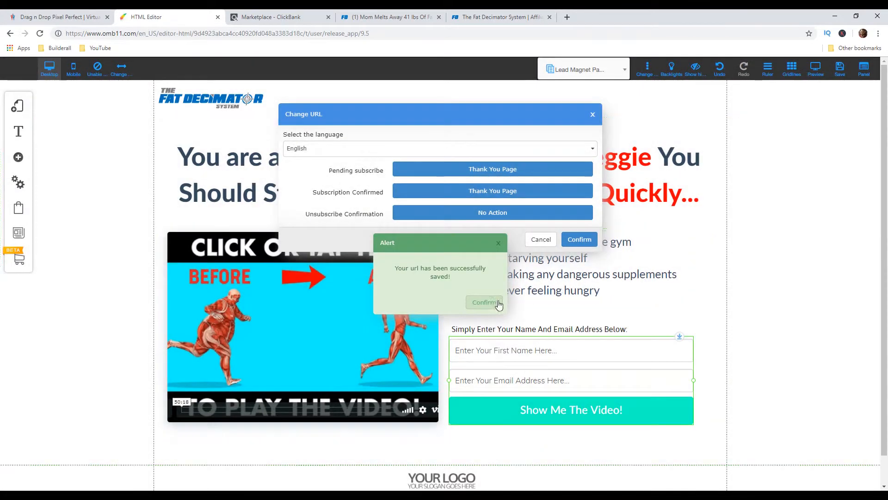
pyautogui.click(484, 302)
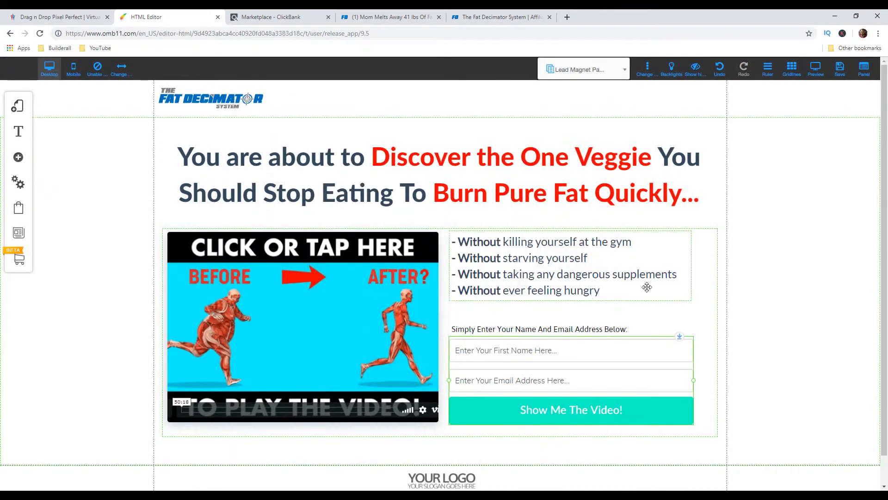
# Delete the "YOUR LOGO" placeholder image from the page footer
pyautogui.scroll(-1, 756, 365)
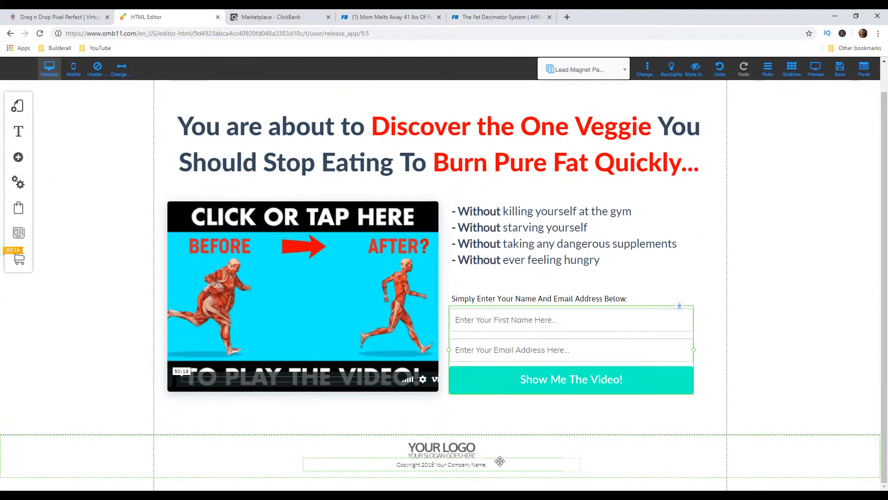
pyautogui.click(460, 446)
pyautogui.press('Delete')
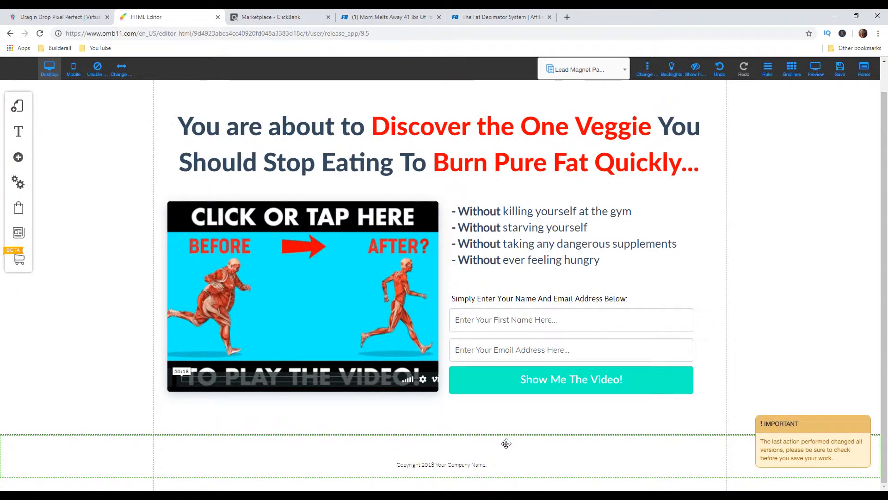
# Change the footer copyright line to "Copyright 2019 Fat Decimator System"
pyautogui.doubleClick(423, 464)
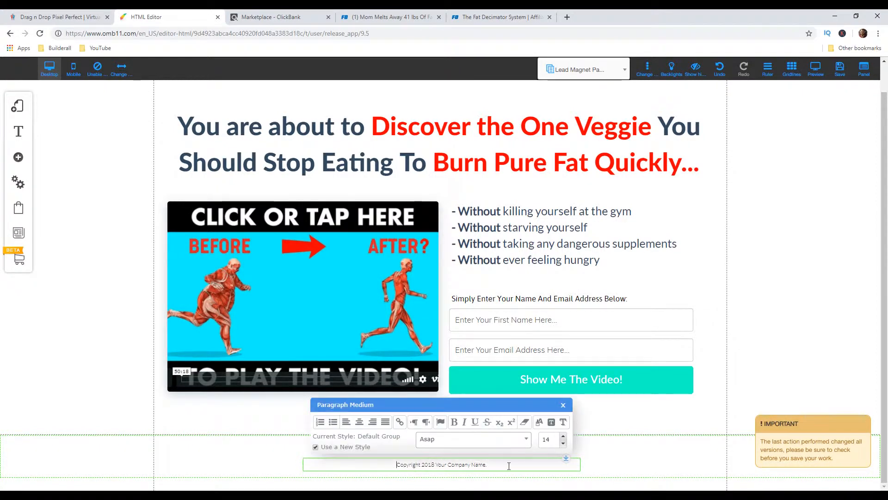
pyautogui.moveTo(508, 465); pyautogui.dragTo(435, 464)
pyautogui.press('BackSpace')
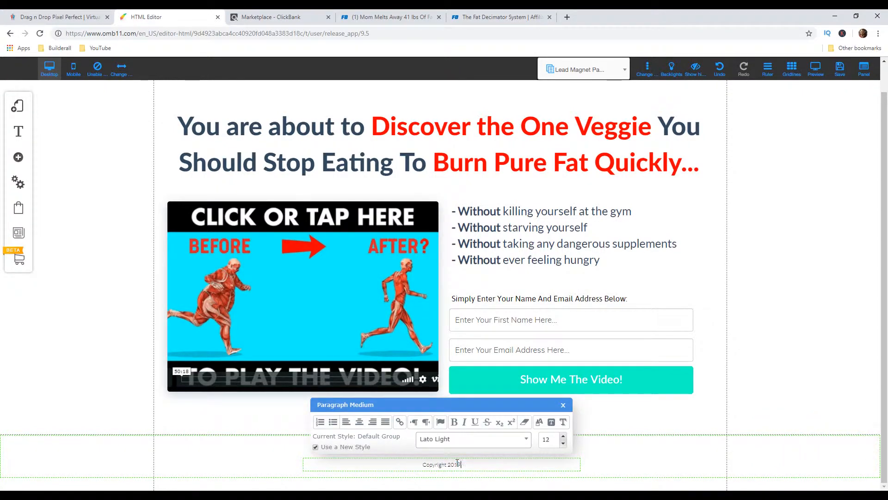
pyautogui.write('Fat Decimator System')
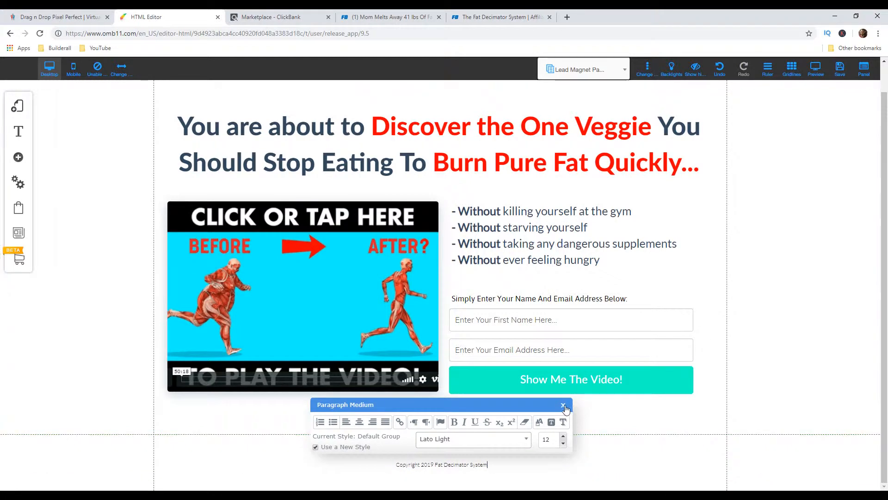
pyautogui.click(719, 389)
# Switch the editor to the funnel's Thank You Page and look over its layout
pyautogui.scroll(1, 730, 368)
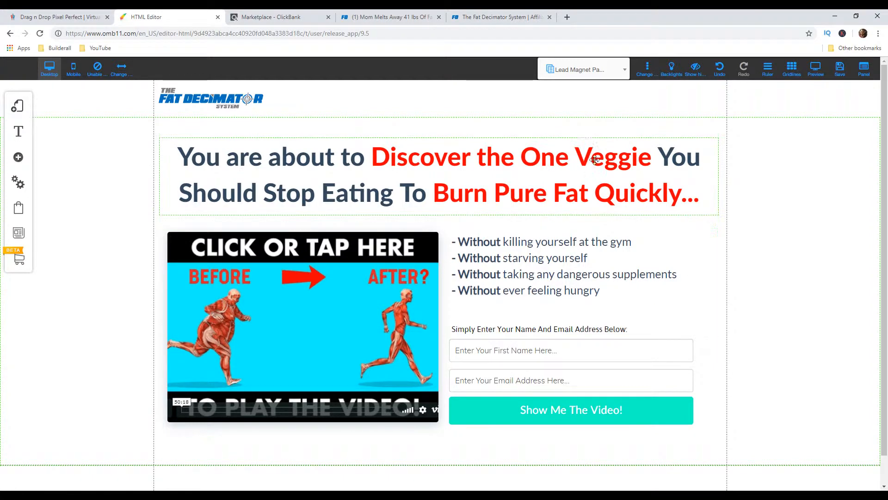
pyautogui.click(597, 72)
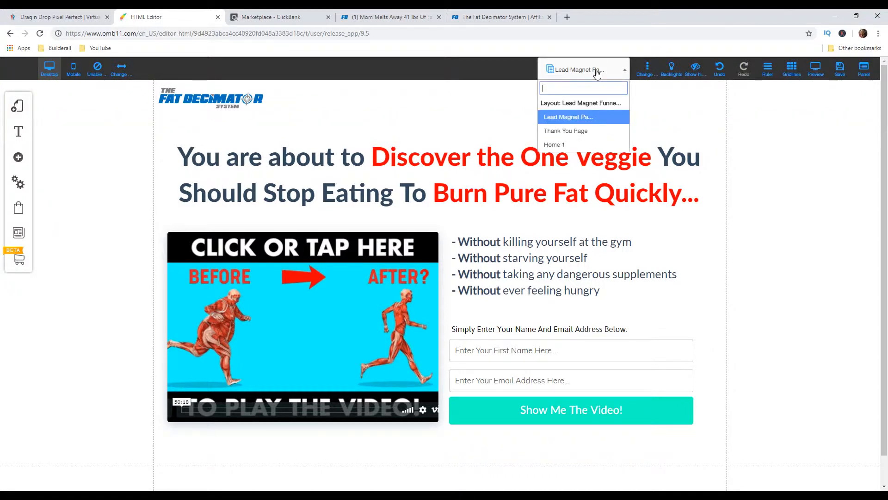
pyautogui.click(575, 131)
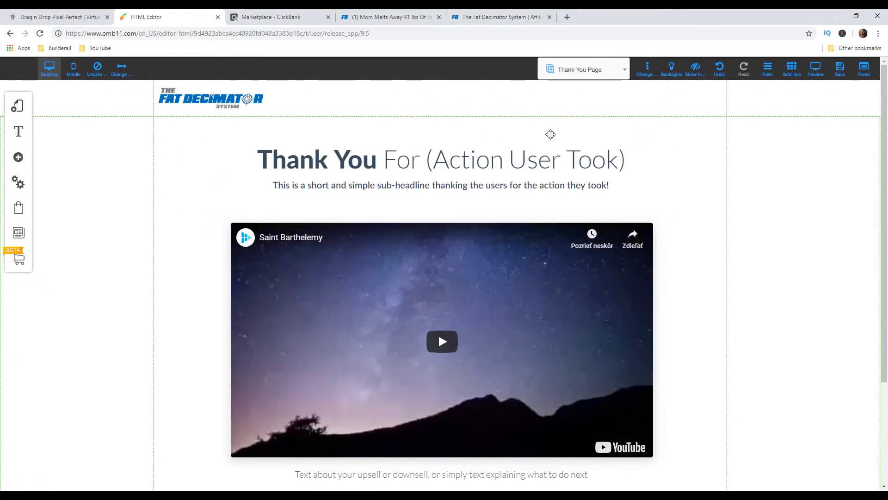
pyautogui.scroll(-3, 660, 196)
pyautogui.scroll(3, 663, 201)
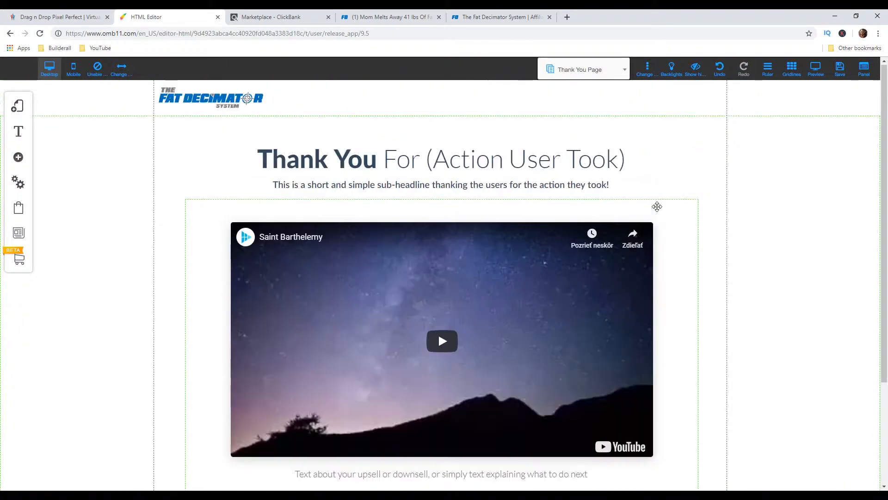
# Replace the Thank You Page headline with "Congrats, You're In!"
pyautogui.click(431, 169)
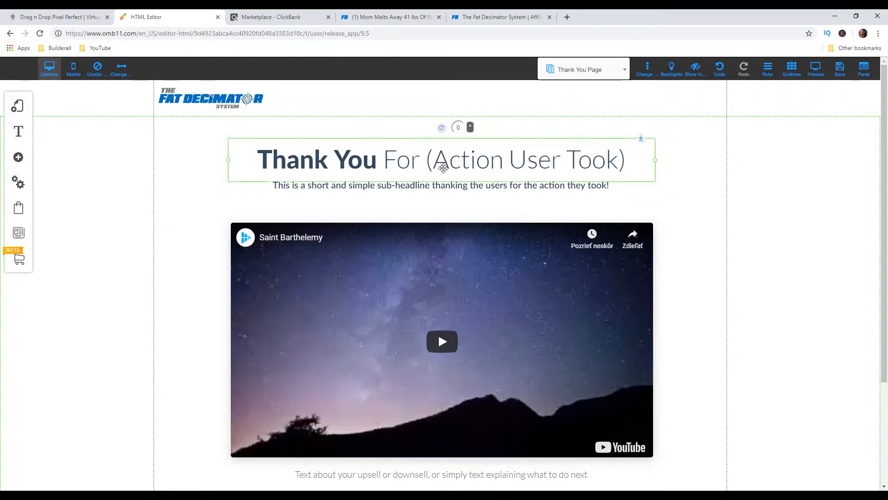
pyautogui.moveTo(627, 166); pyautogui.dragTo(251, 165)
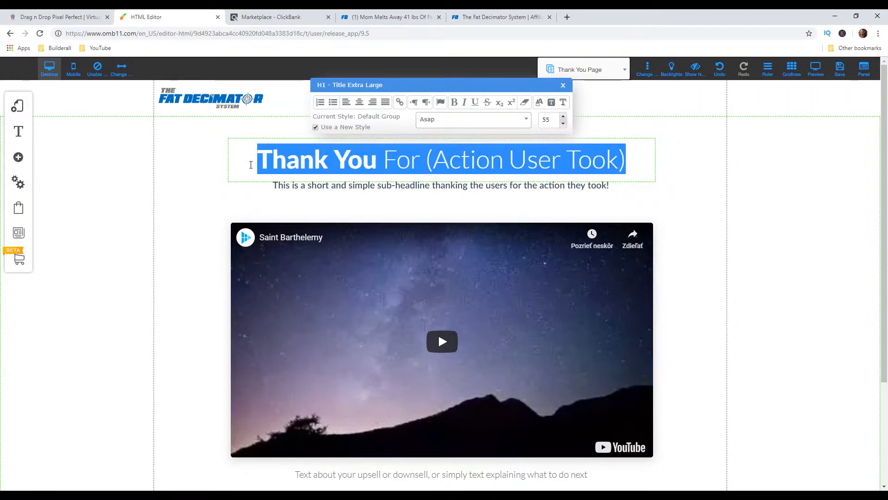
pyautogui.write('Congra')
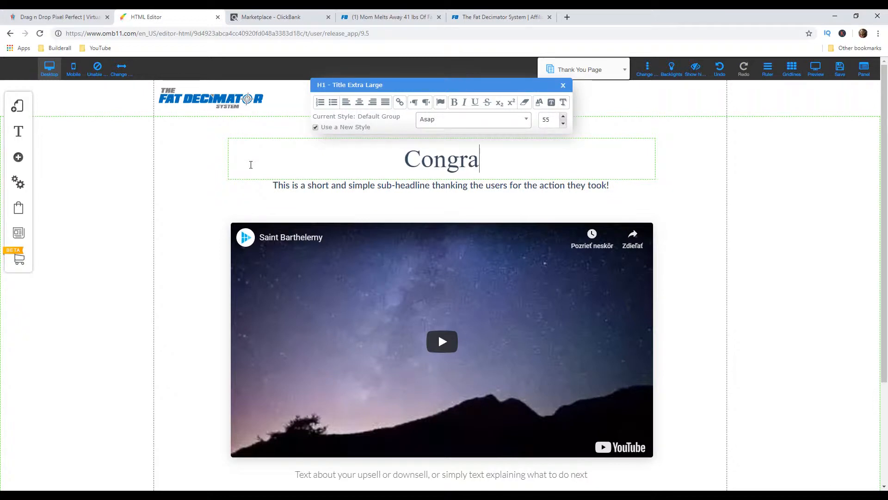
pyautogui.write("ts, You'r")
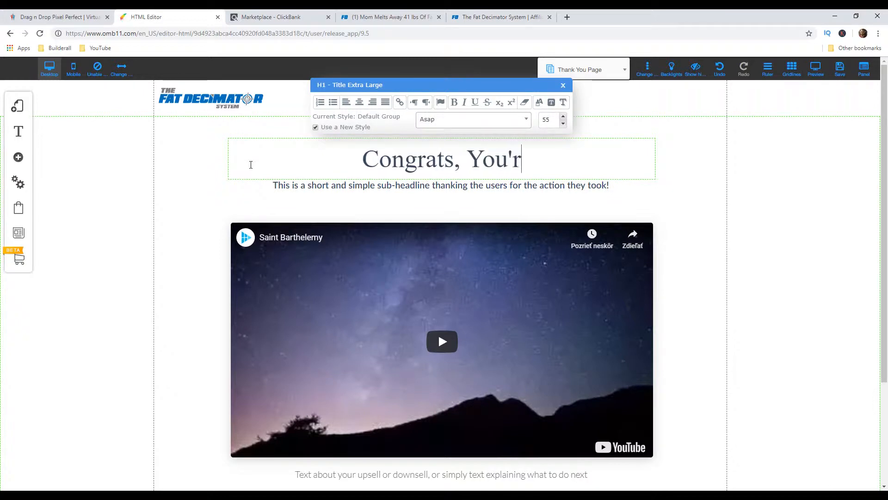
pyautogui.write('e In!')
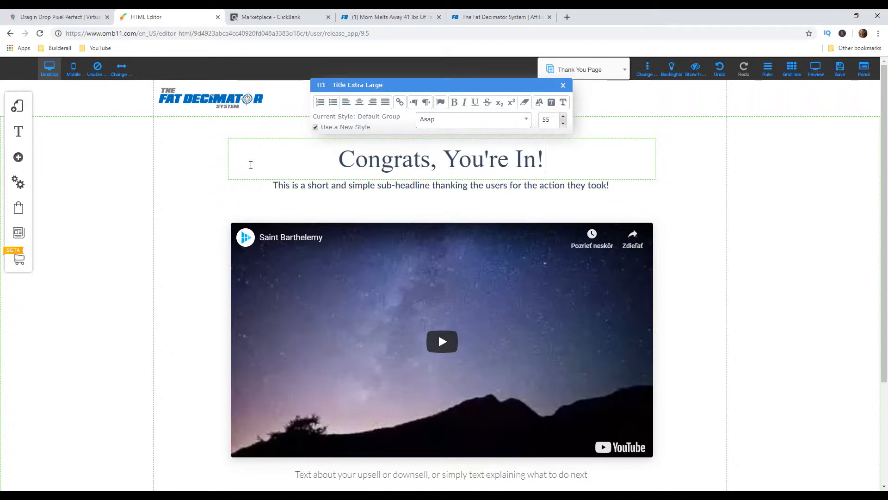
# Replace the sub-headline above the video with "Watch The Video below to Discover"
pyautogui.click(311, 184)
pyautogui.moveTo(618, 185); pyautogui.dragTo(264, 179)
pyautogui.write('Watch The Video B')
pyautogui.press('BackSpace')
pyautogui.write('below to Discover')
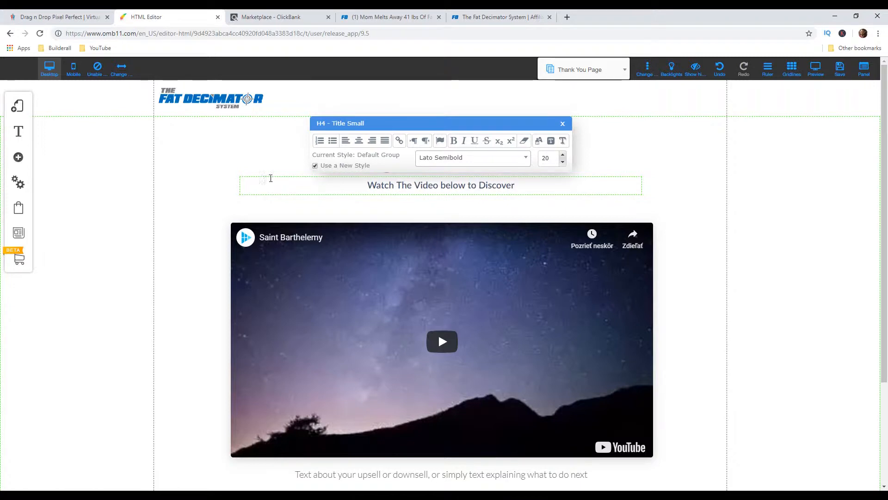
# Check the offer page's wording and extend the sub-headline with "the one veggie you should stop eating in order to burn pure fat quickly and effectively"
pyautogui.click(378, 19)
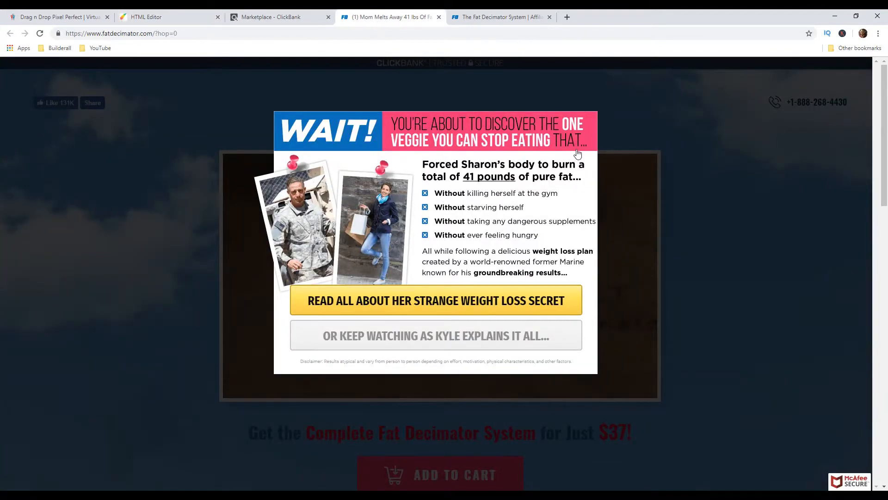
pyautogui.click(163, 18)
pyautogui.write('the one veggie you should stop eating in order to burn pure fat ')
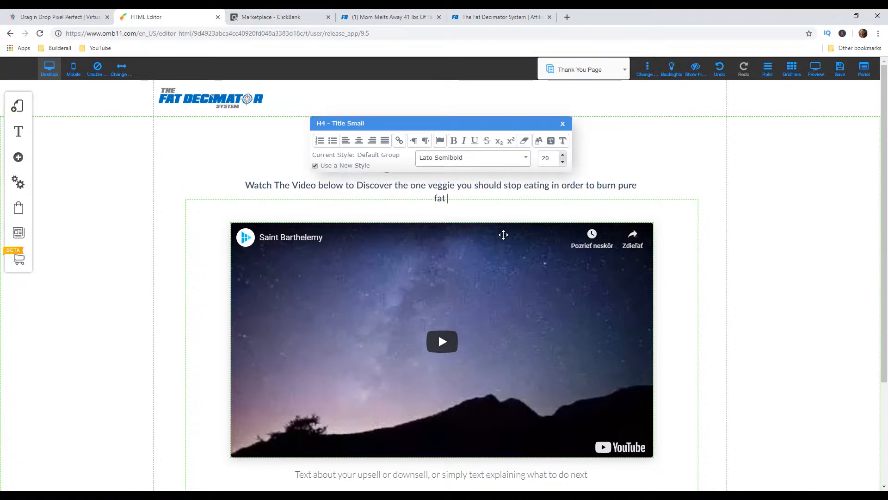
pyautogui.write('quickly and effec')
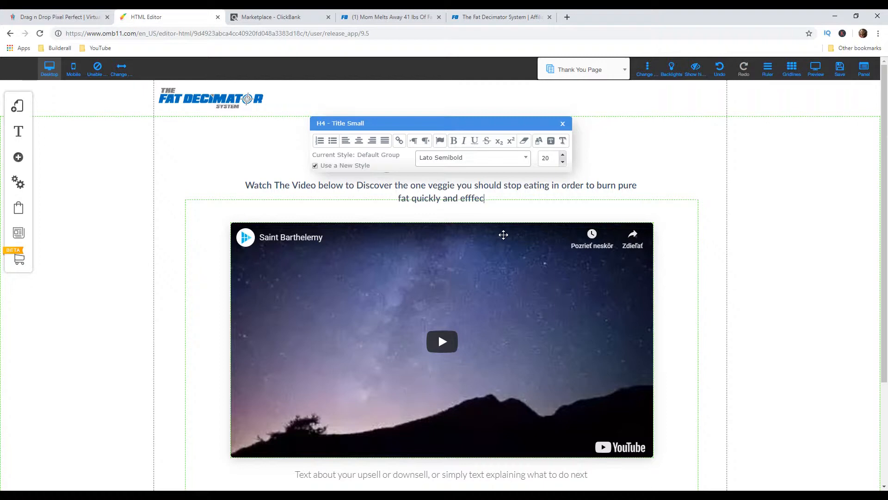
pyautogui.write('tiv')
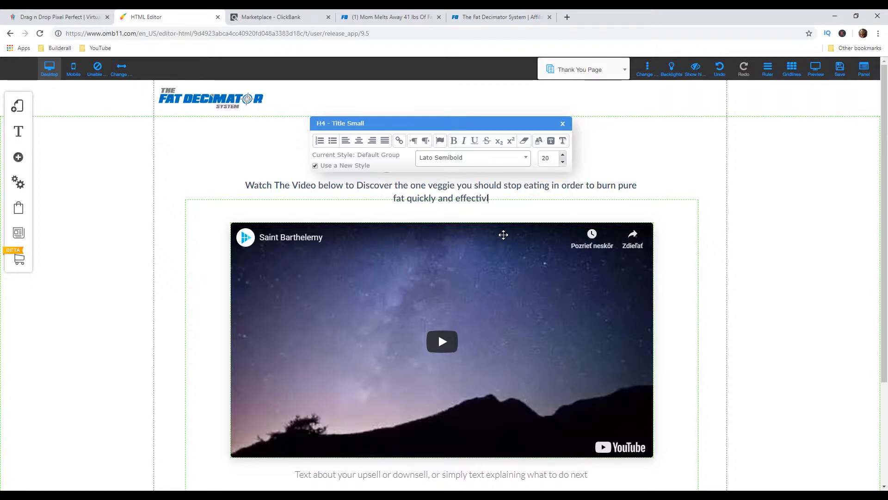
pyautogui.write('ely')
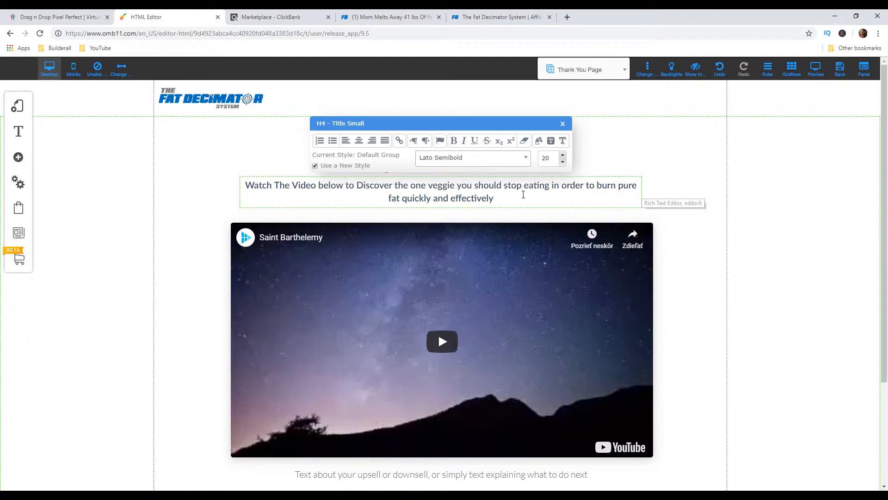
# Set the sub-headline's font size to 22 and end its text with "..."
pyautogui.moveTo(523, 199); pyautogui.dragTo(244, 180)
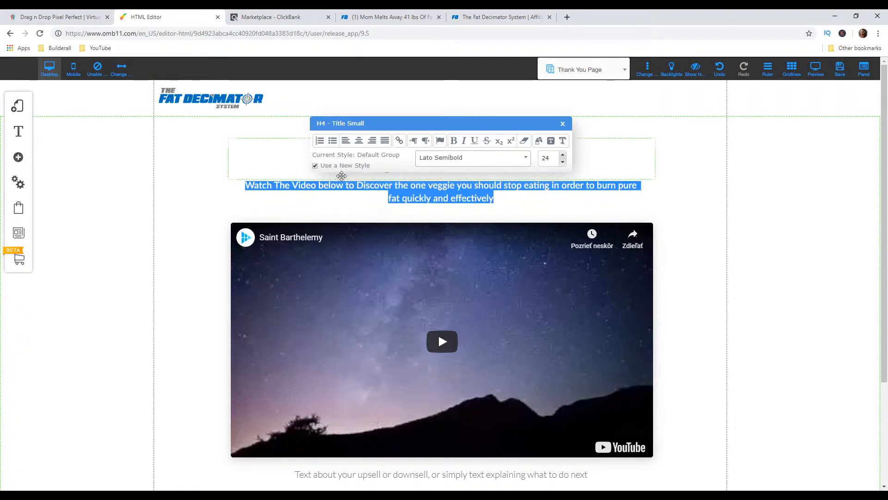
pyautogui.click(563, 155)
pyautogui.click(563, 156)
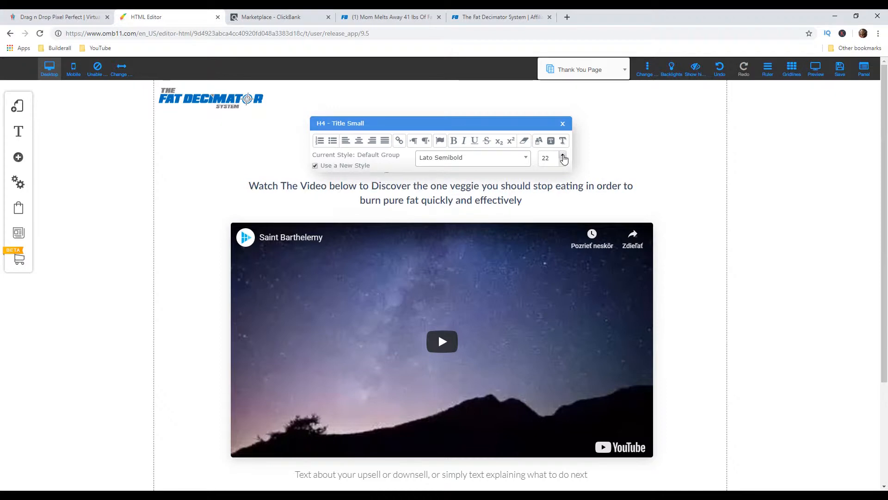
pyautogui.click(536, 206)
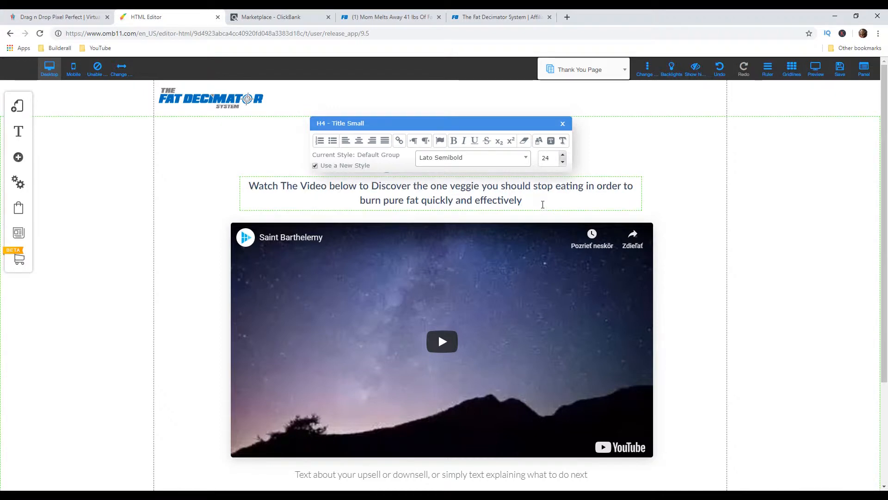
pyautogui.write('...')
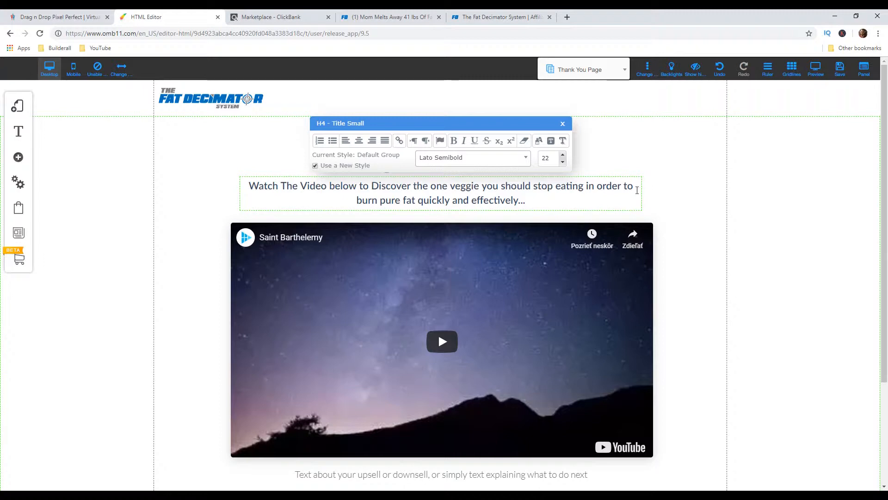
pyautogui.click(694, 208)
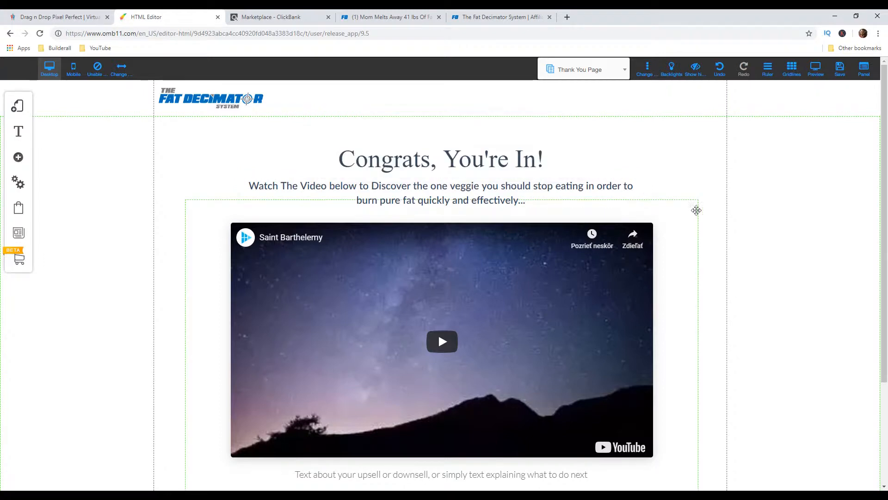
# Delete the placeholder YouTube video from the Thank You Page and add a Vimeo video element in its place
pyautogui.scroll(-1, 768, 276)
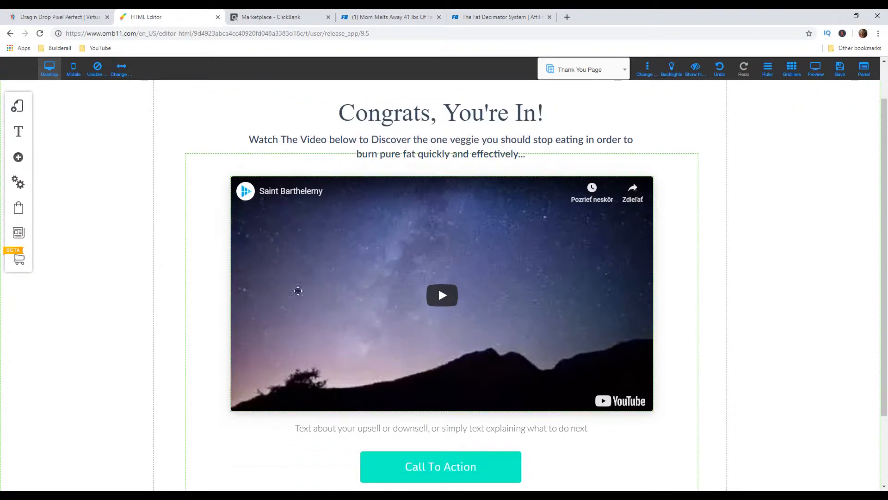
pyautogui.click(481, 235)
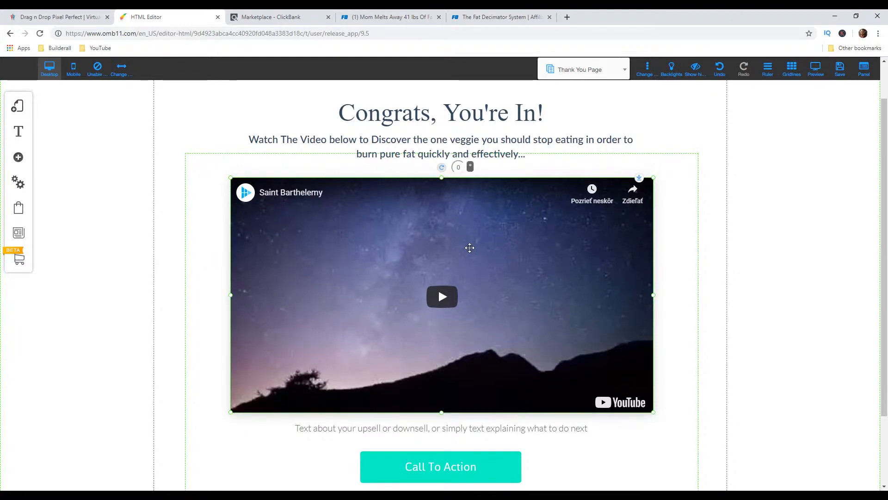
pyautogui.press('Delete')
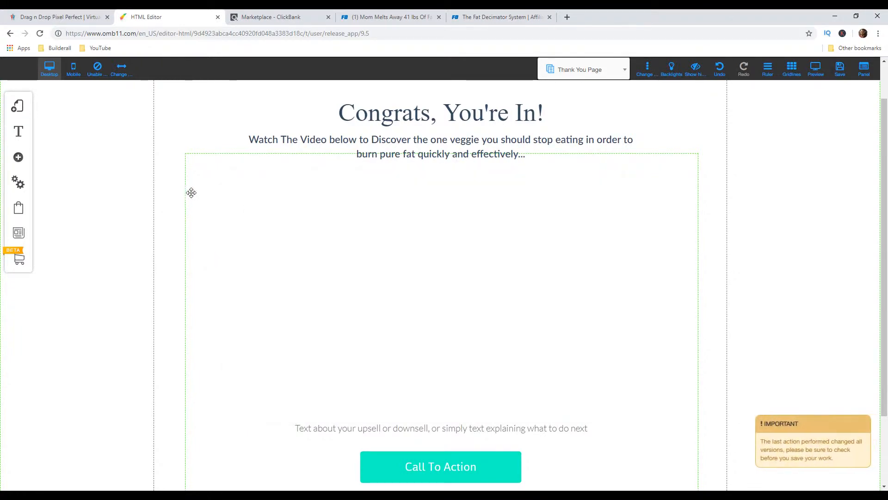
pyautogui.click(19, 158)
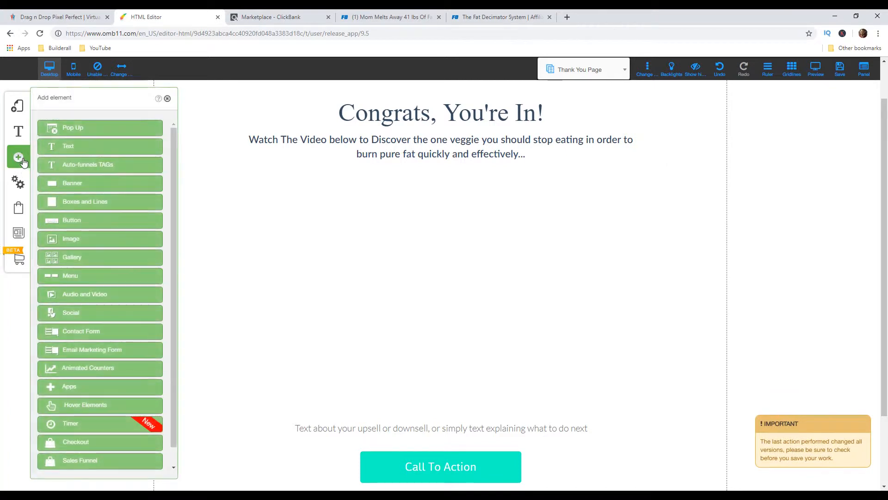
pyautogui.click(83, 300)
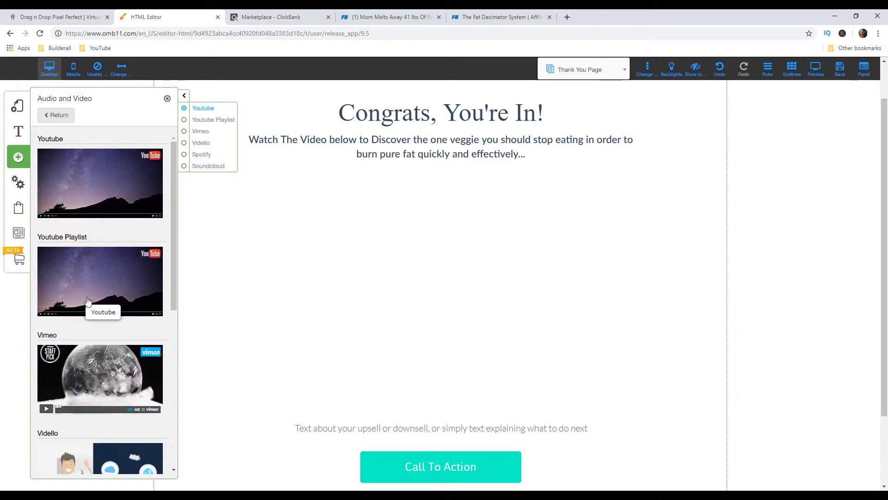
pyautogui.scroll(-2, 112, 223)
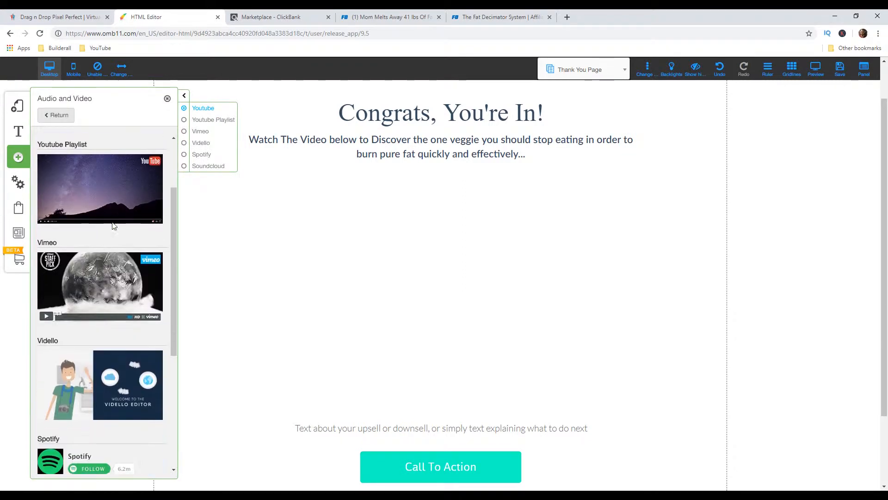
pyautogui.click(93, 281)
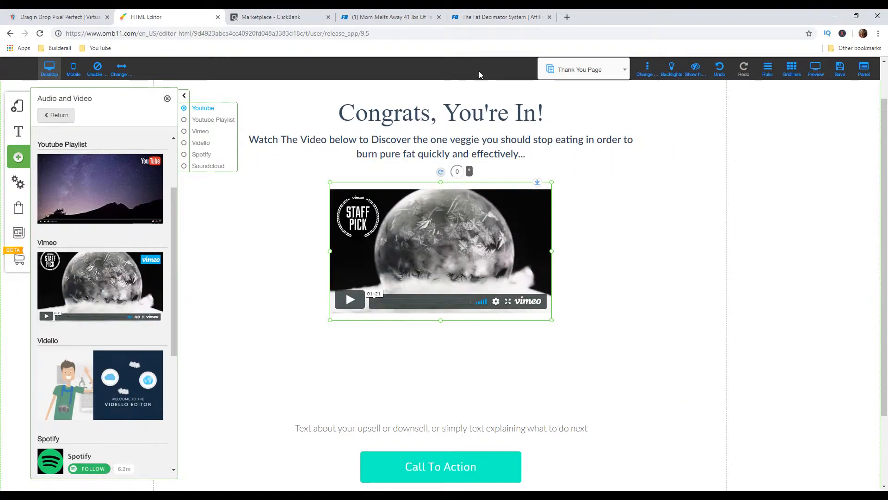
# On the Fat Decimator affiliate site's Videos page, copy the address player.vimeo.com/video/310026339 from the sales video's embed code
pyautogui.click(493, 20)
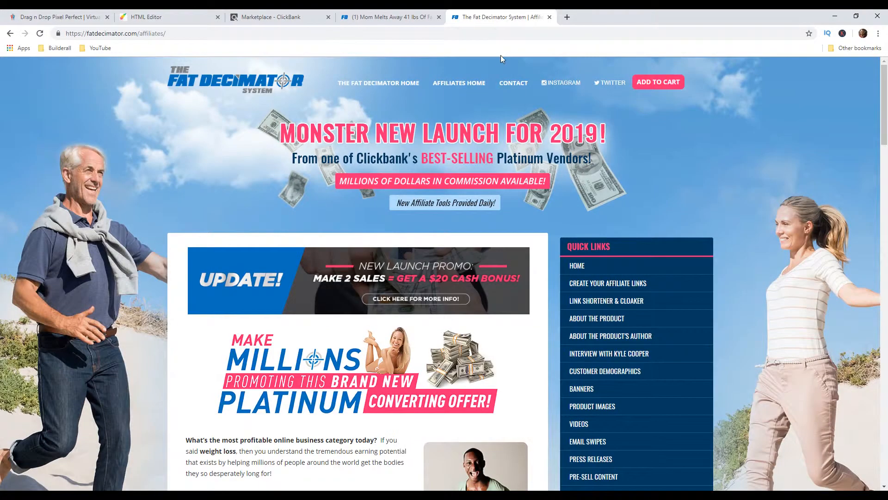
pyautogui.scroll(-4, 699, 256)
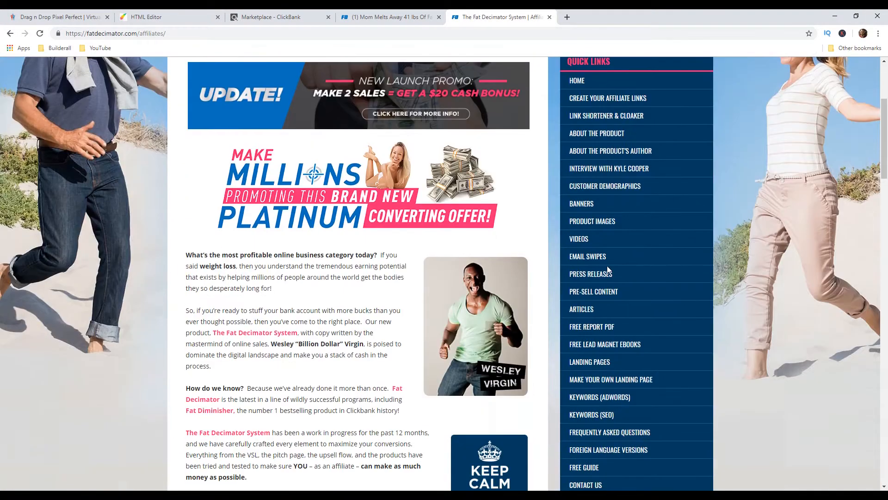
pyautogui.click(566, 243)
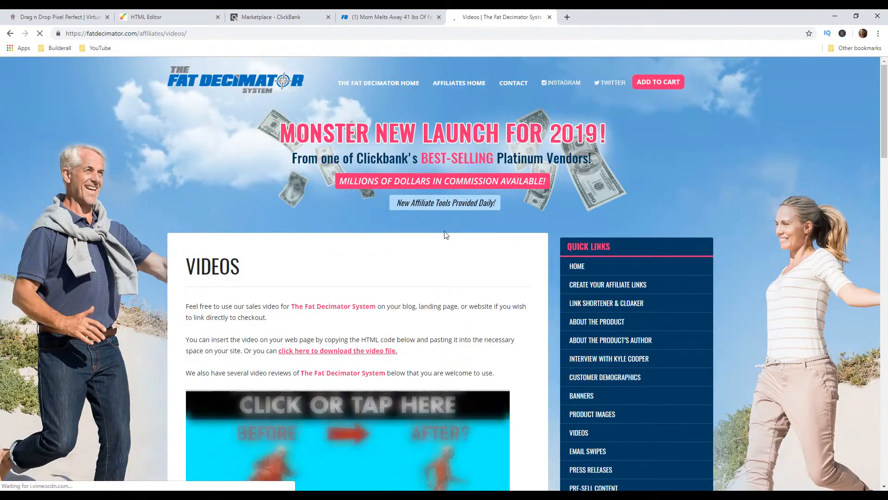
pyautogui.scroll(-5, 444, 234)
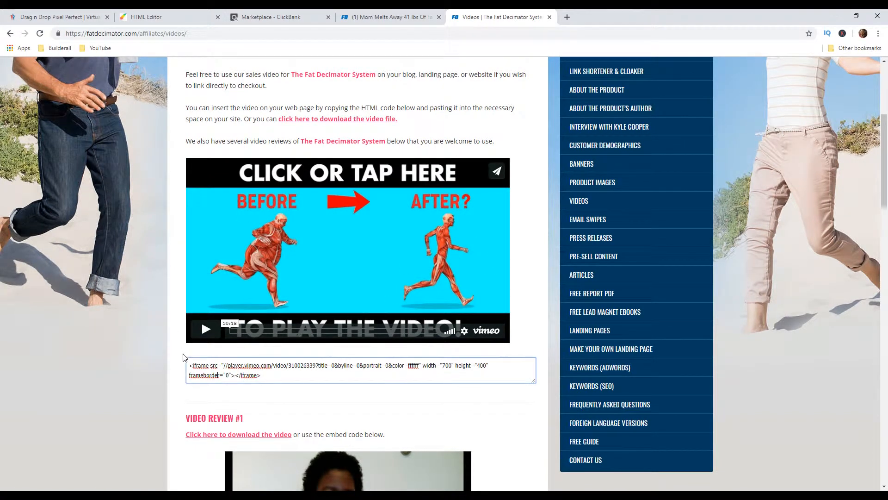
pyautogui.moveTo(189, 366); pyautogui.dragTo(261, 375)
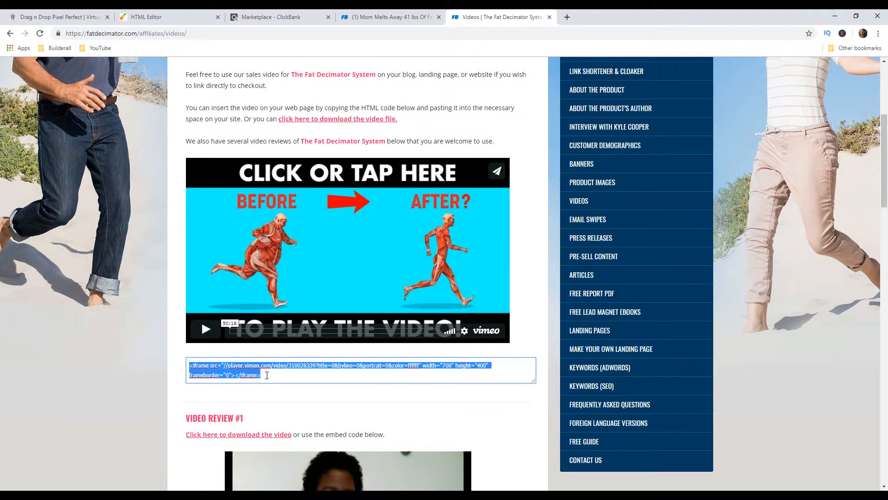
pyautogui.click(266, 376)
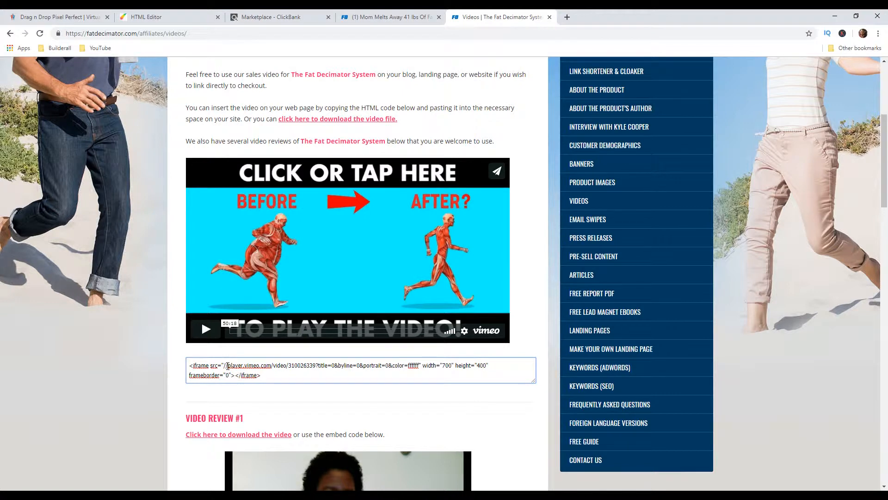
pyautogui.moveTo(229, 364); pyautogui.dragTo(317, 366)
pyautogui.hotkey('ctrl', 'c')
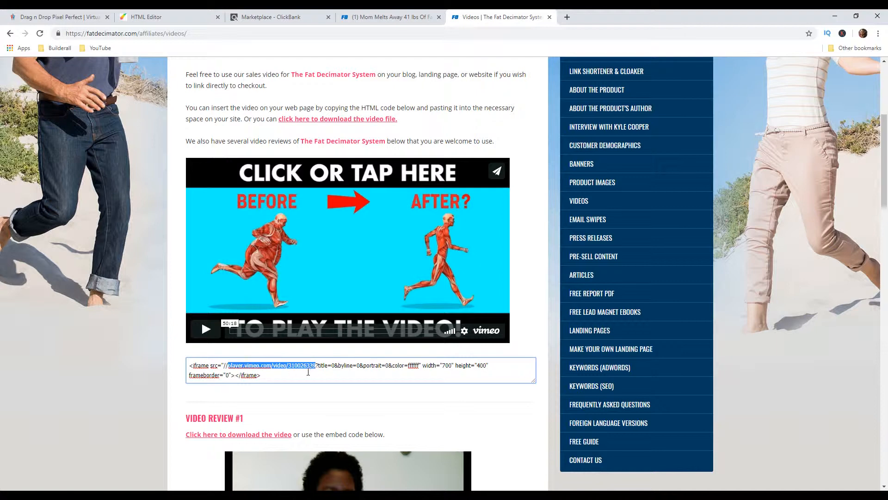
pyautogui.click(176, 18)
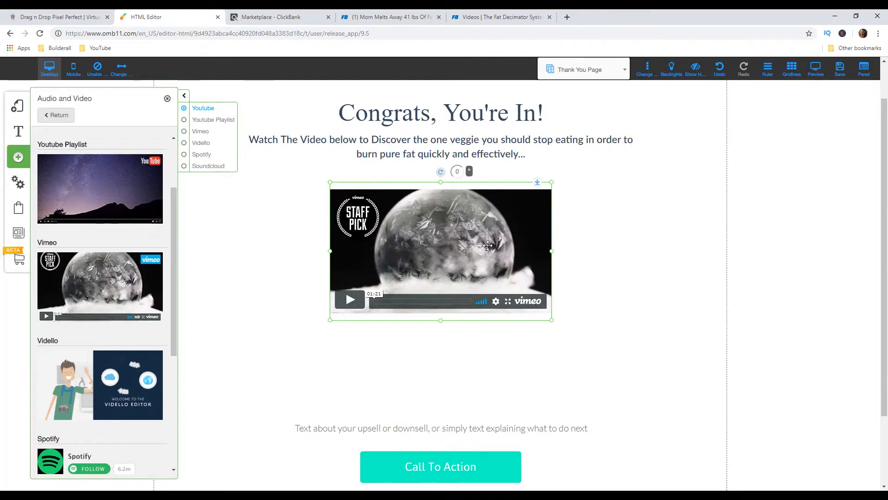
pyautogui.rightClick(407, 229)
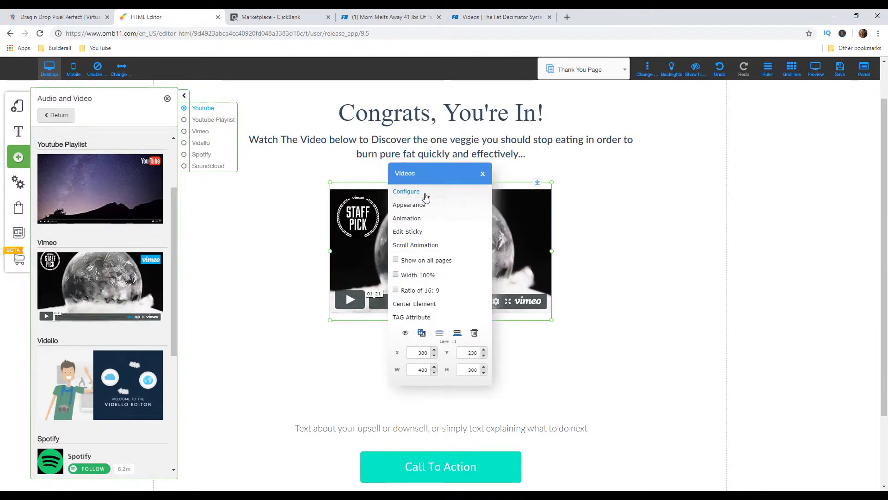
pyautogui.click(423, 194)
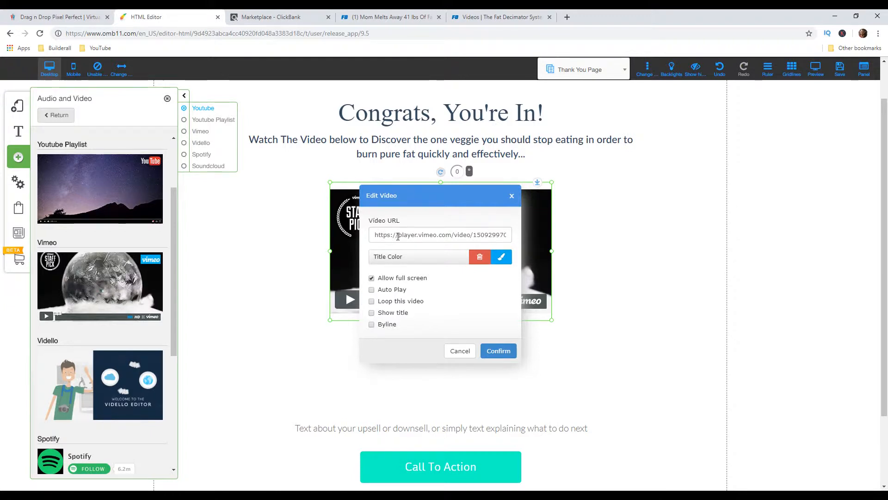
pyautogui.moveTo(398, 236); pyautogui.dragTo(539, 241)
pyautogui.hotkey('ctrl', 'v')
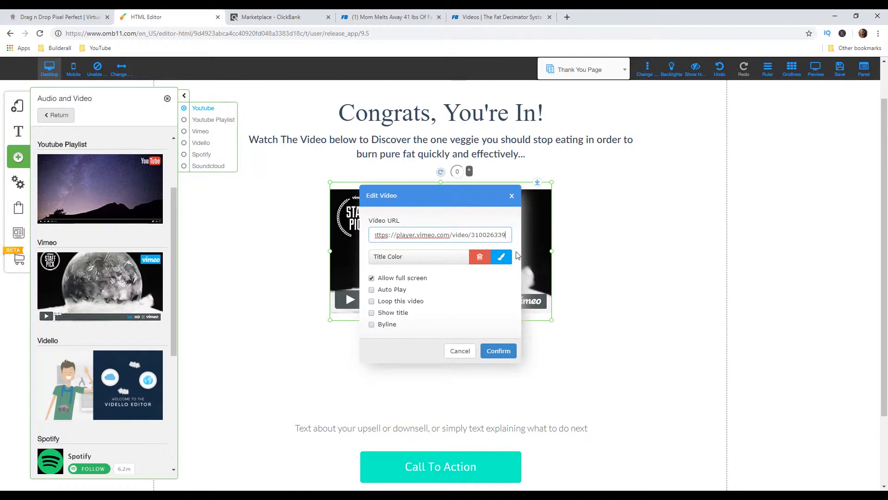
pyautogui.click(507, 352)
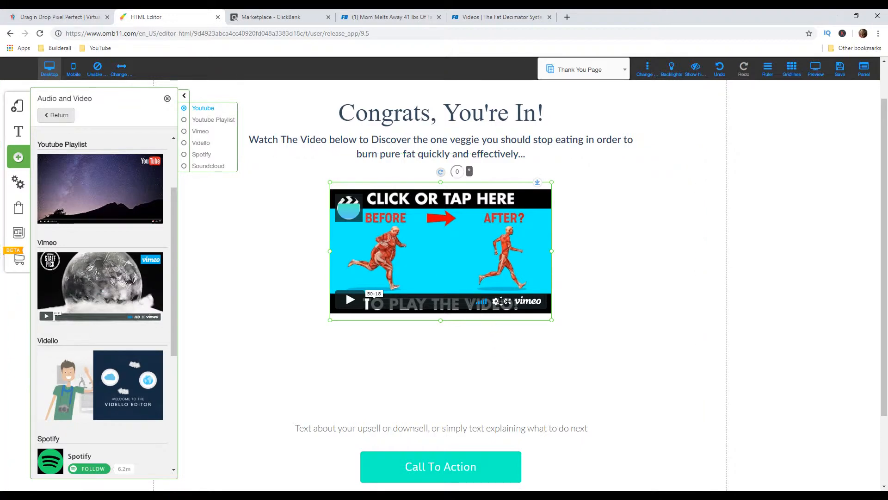
# Enlarge the Vimeo video to fill the space between sub-headline and call-to-action button, and delete the placeholder upsell text beneath it
pyautogui.moveTo(553, 324); pyautogui.dragTo(679, 423)
pyautogui.moveTo(330, 182); pyautogui.dragTo(224, 170)
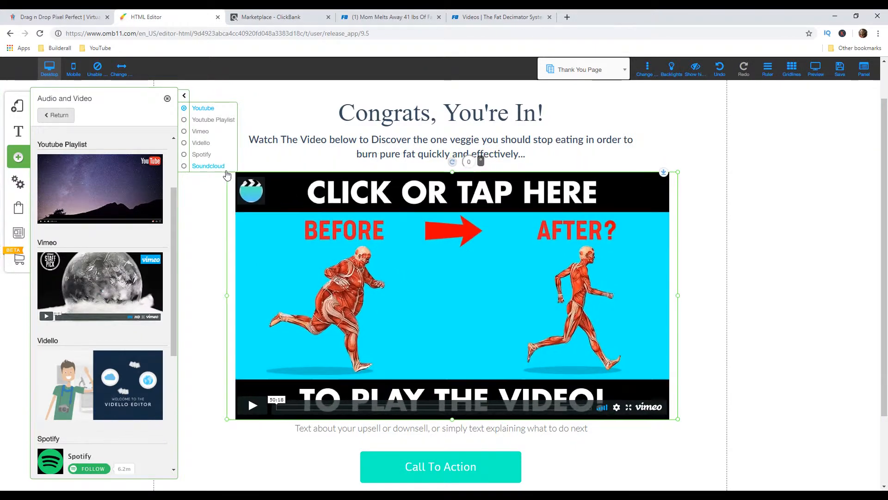
pyautogui.click(167, 100)
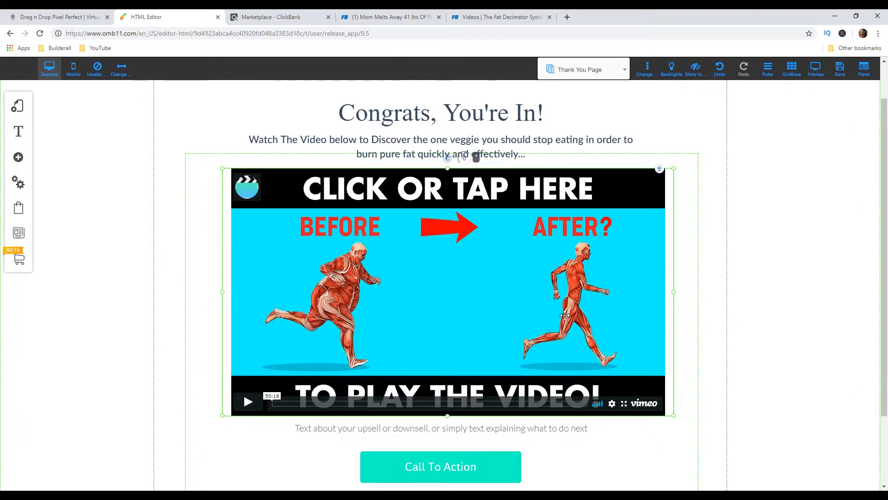
pyautogui.click(476, 428)
pyautogui.press('Delete')
# Change the Thank You Page's call-to-action button text to "Yes", the marketer's first name with an exclamation mark, and "I Want It Now!"
pyautogui.scroll(-1, 637, 425)
pyautogui.scroll(-1, 637, 425)
pyautogui.click(448, 381)
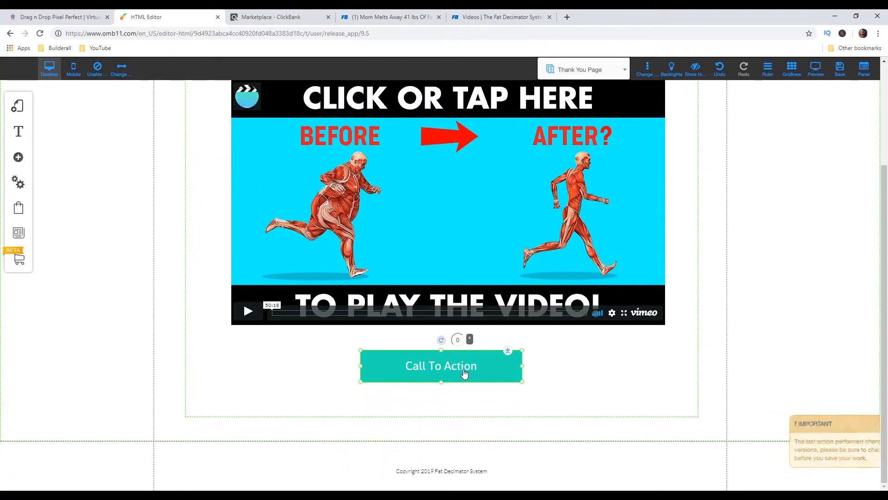
pyautogui.rightClick(453, 368)
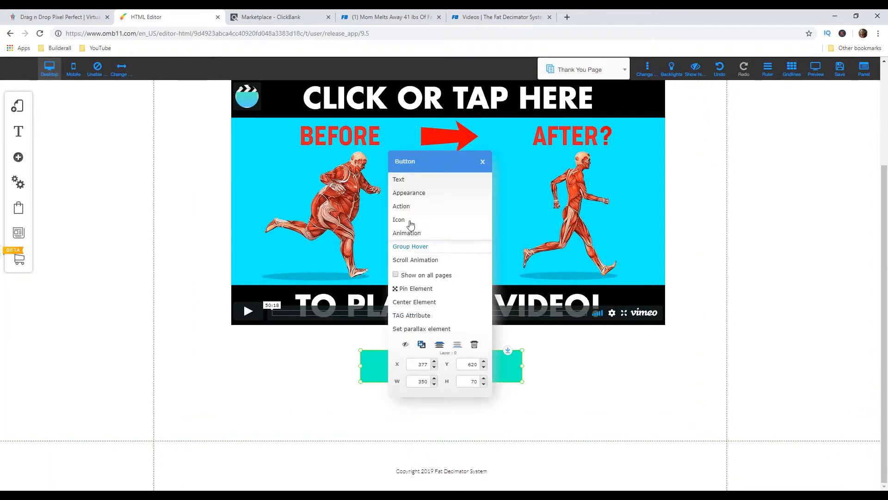
pyautogui.click(419, 182)
pyautogui.moveTo(452, 262); pyautogui.dragTo(307, 257)
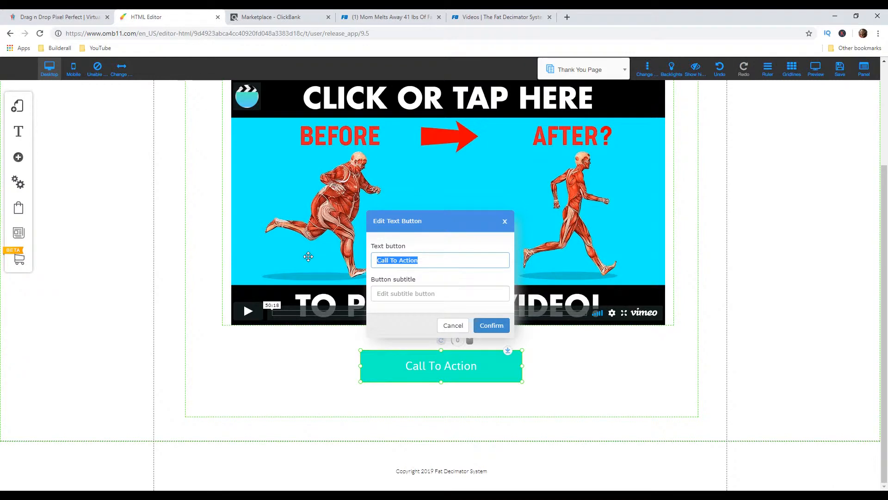
pyautogui.write('Yes')
pyautogui.write('! I Want It Now!')
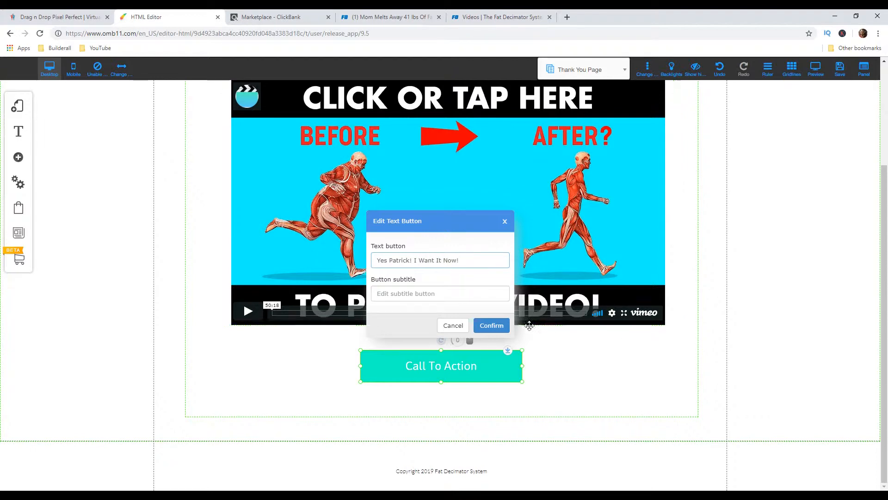
pyautogui.click(492, 325)
pyautogui.scroll(1, 652, 404)
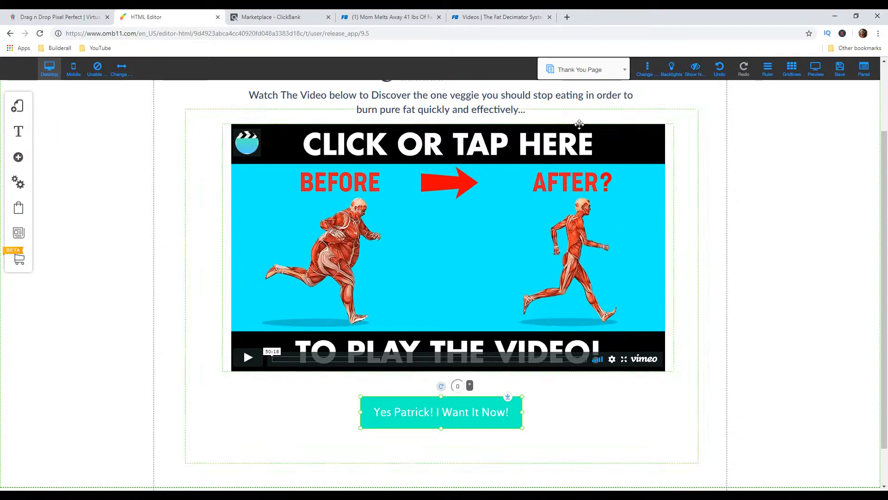
# On the Fat Decimator affiliate site's Create Your Affiliate Links page, generate the links for the affiliate ID testid
pyautogui.click(511, 18)
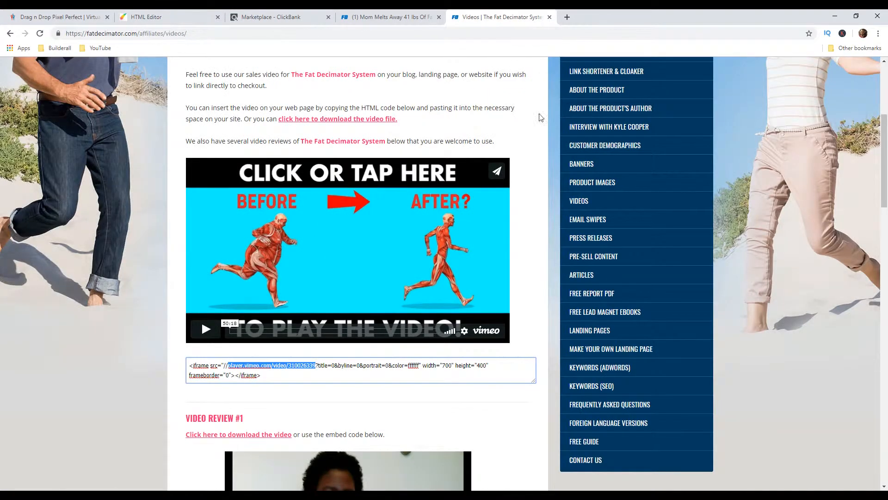
pyautogui.scroll(3, 728, 303)
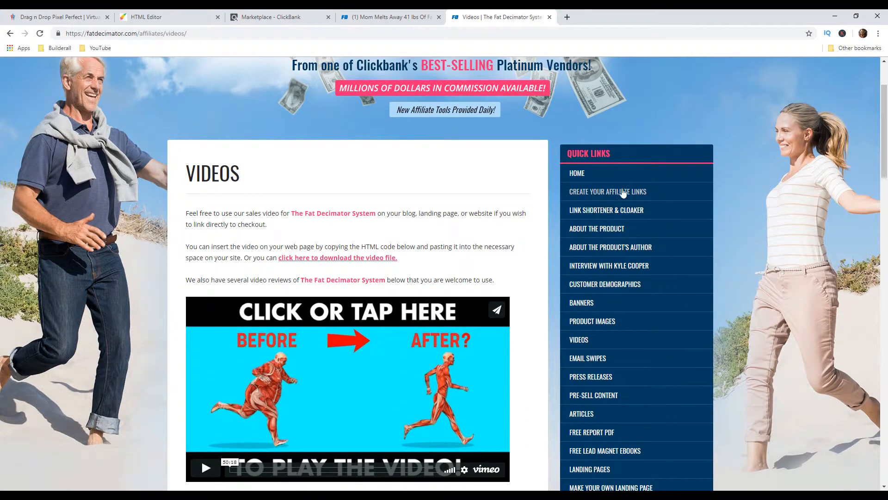
pyautogui.click(612, 196)
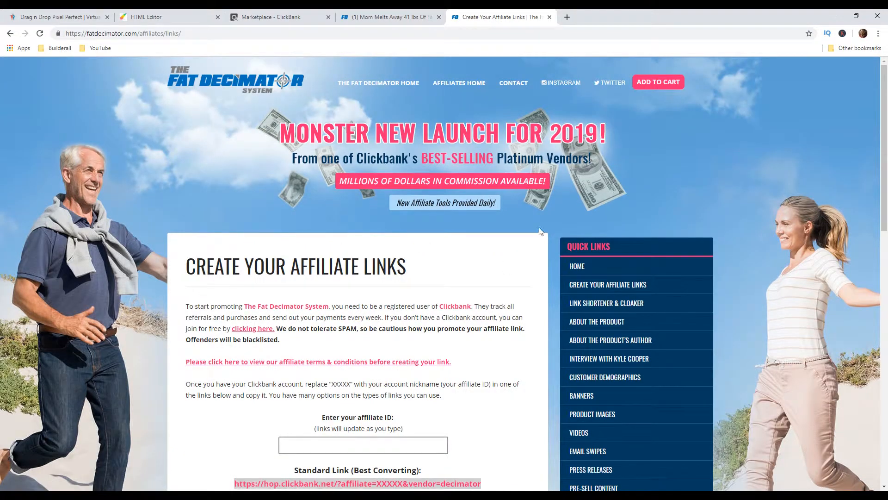
pyautogui.scroll(-2, 506, 289)
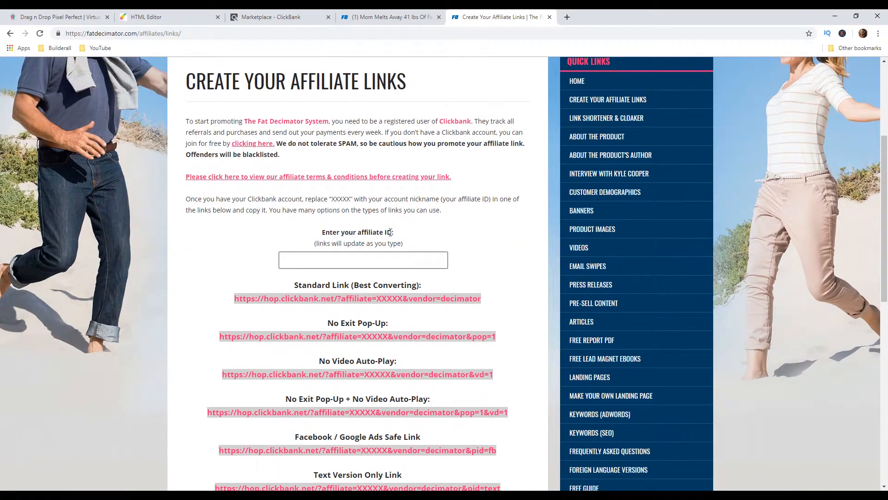
pyautogui.click(352, 260)
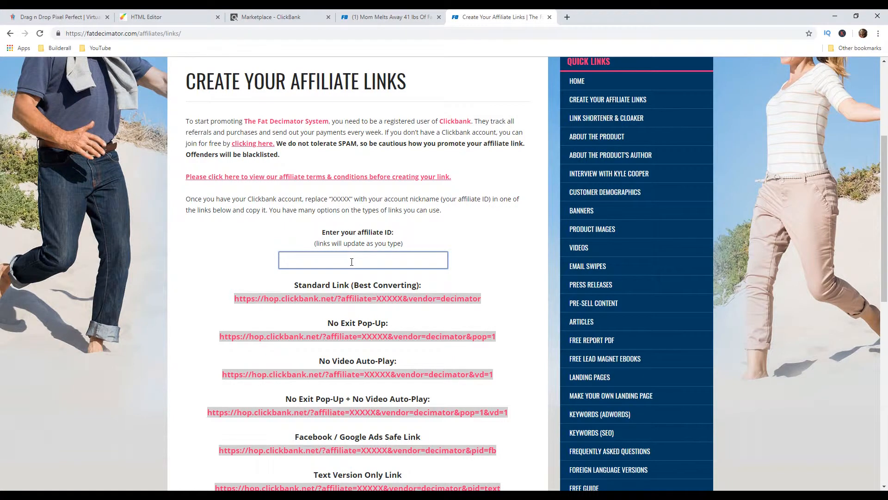
pyautogui.write('testid')
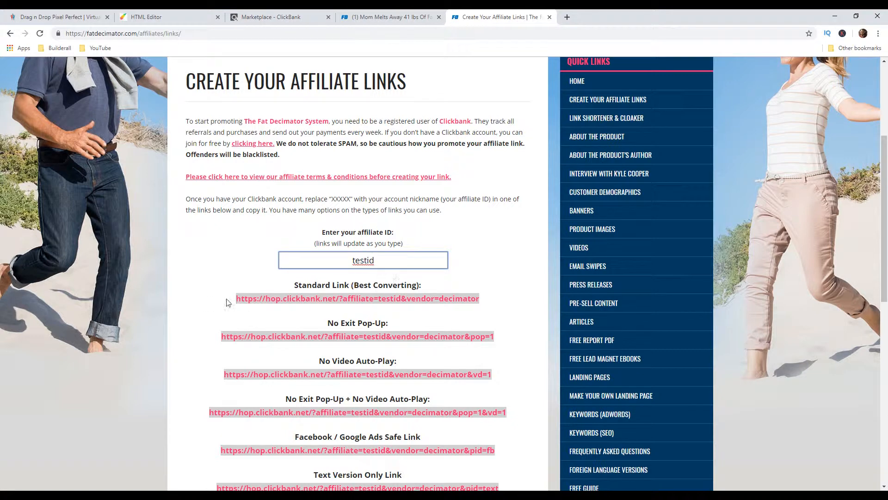
# Copy the Standard Link (Best Converting) address from the generated affiliate links
pyautogui.moveTo(236, 299); pyautogui.dragTo(475, 304)
pyautogui.rightClick(475, 304)
pyautogui.click(401, 300)
pyautogui.moveTo(237, 299); pyautogui.dragTo(479, 303)
pyautogui.rightClick(480, 303)
pyautogui.click(499, 305)
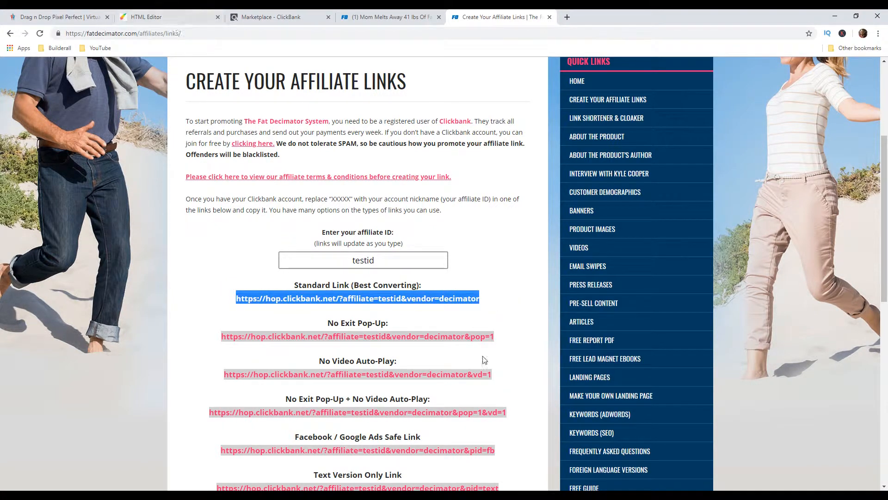
pyautogui.click(149, 19)
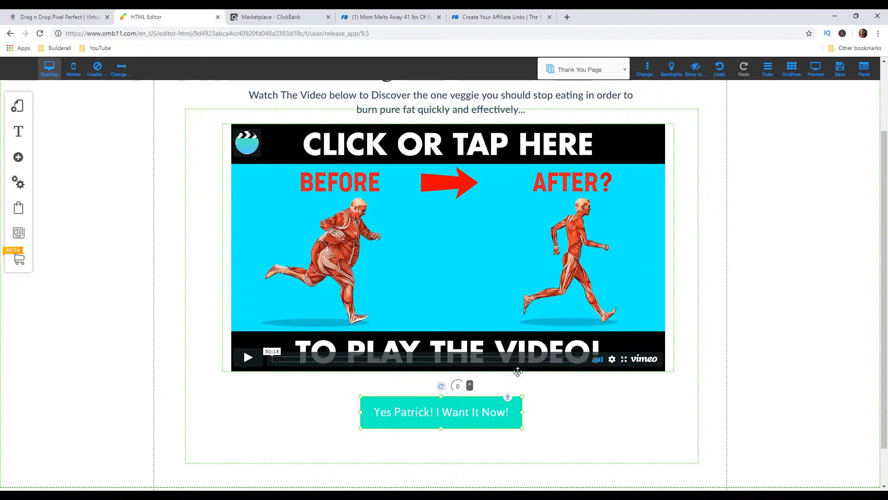
pyautogui.click(433, 418)
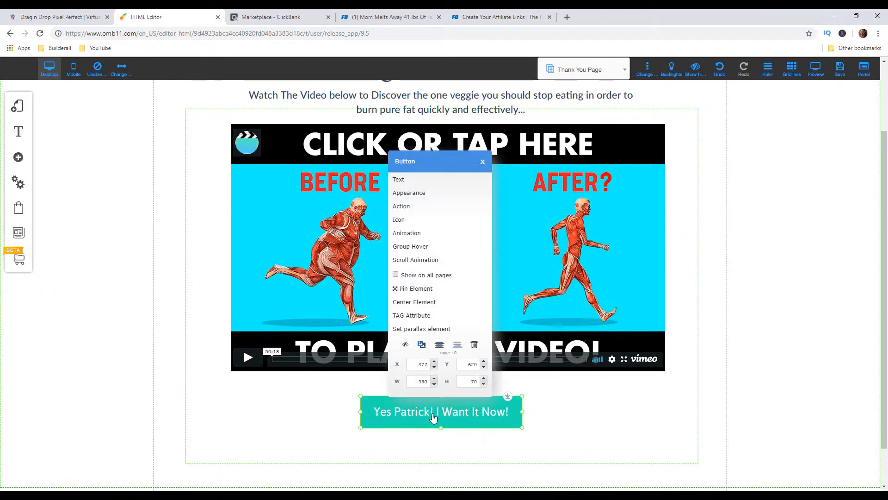
pyautogui.click(435, 204)
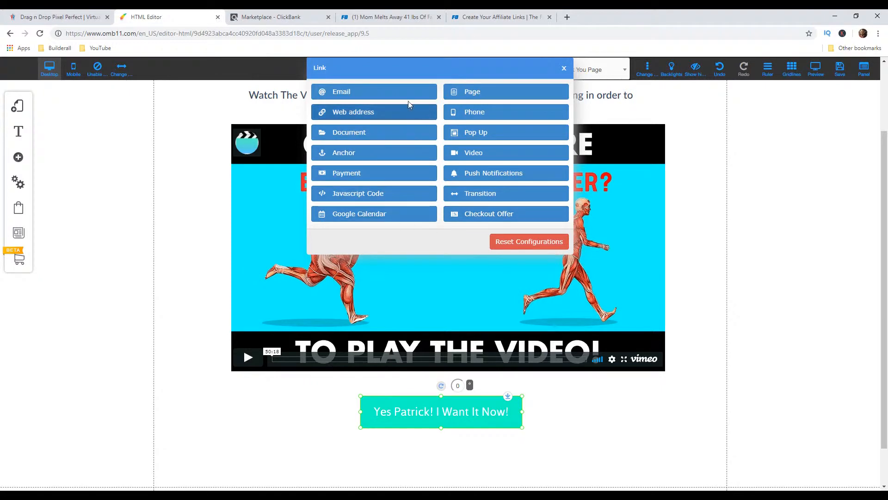
pyautogui.click(374, 112)
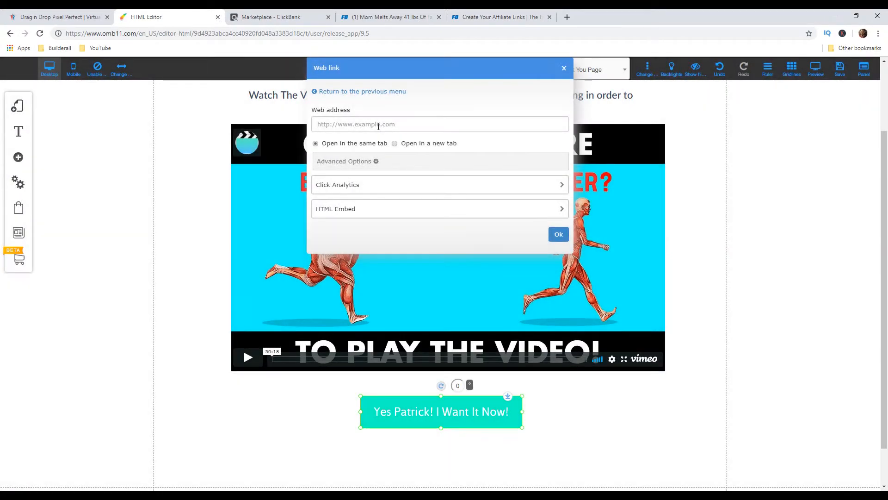
pyautogui.click(378, 125)
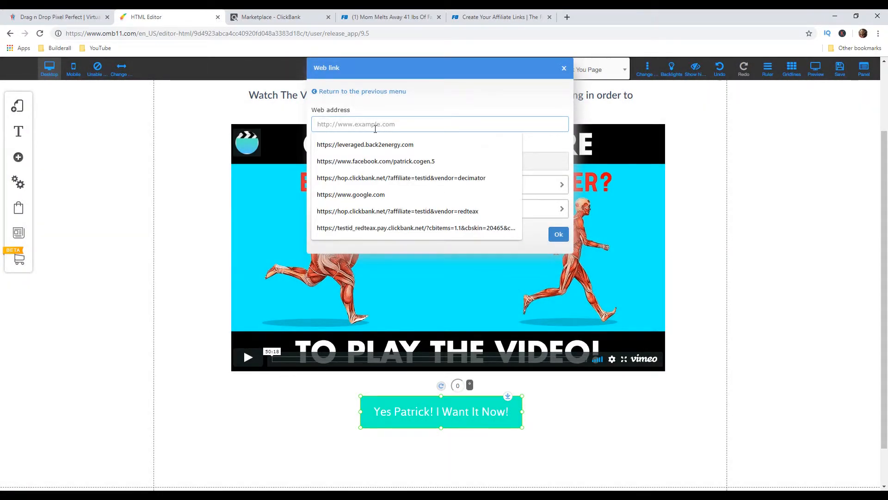
pyautogui.press('Down')
pyautogui.press('Down')
pyautogui.press('Down')
pyautogui.press('Return')
pyautogui.click(558, 234)
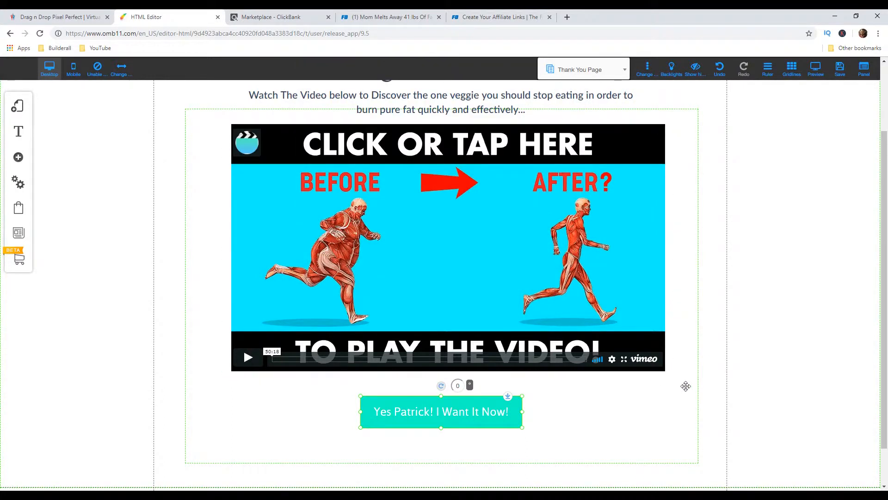
# Save the site changes, including both the Thank You Page and the Lead Magnet Page
pyautogui.click(847, 74)
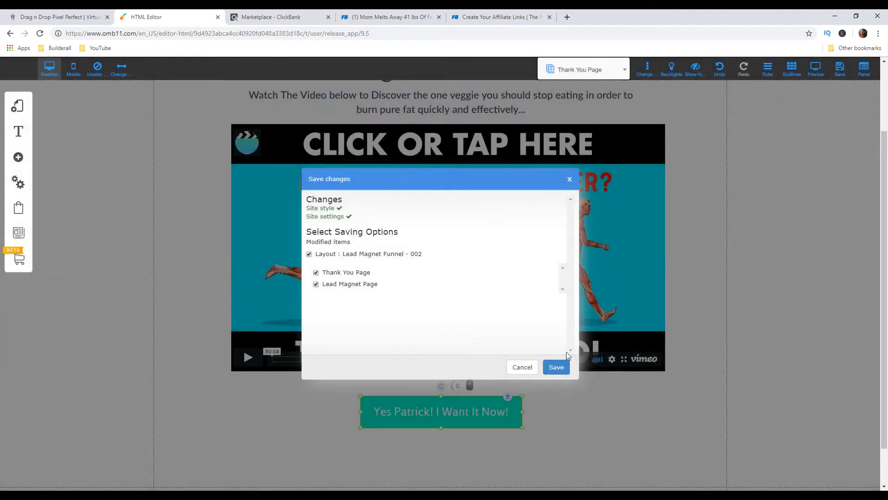
pyautogui.click(557, 367)
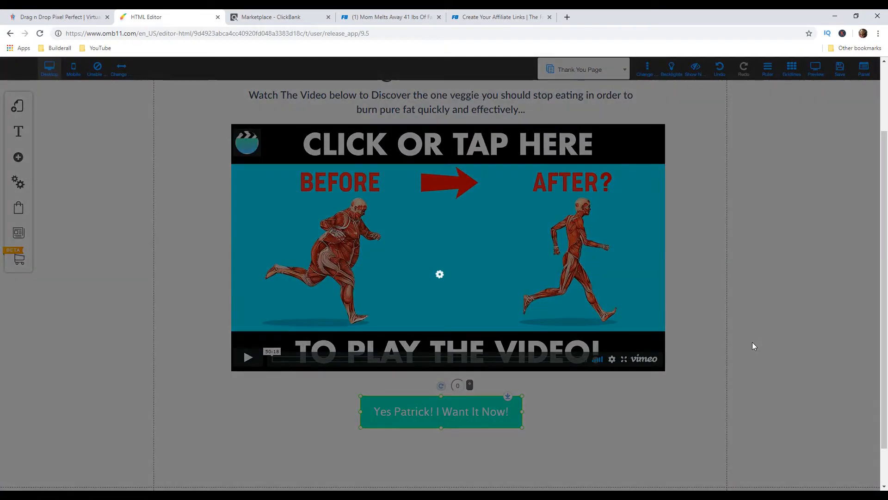
pyautogui.click(498, 249)
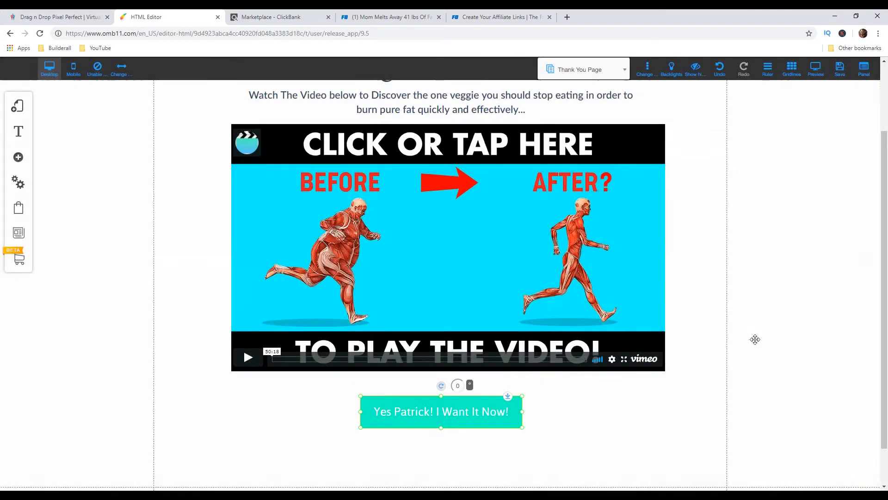
# Review the Lead Magnet Page and Thank You Page in the editor, and the Fat Decimator sales page after dismissing its pop-up
pyautogui.scroll(2, 734, 345)
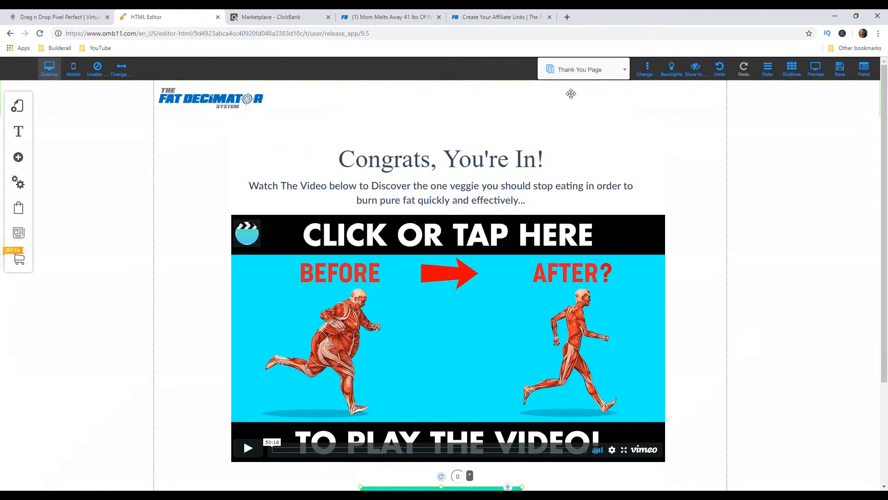
pyautogui.click(589, 72)
pyautogui.click(570, 116)
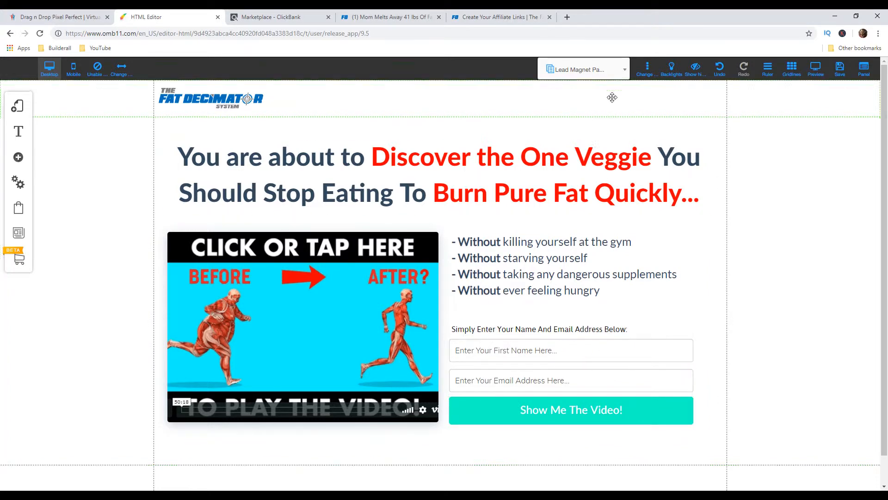
pyautogui.click(607, 81)
pyautogui.click(597, 129)
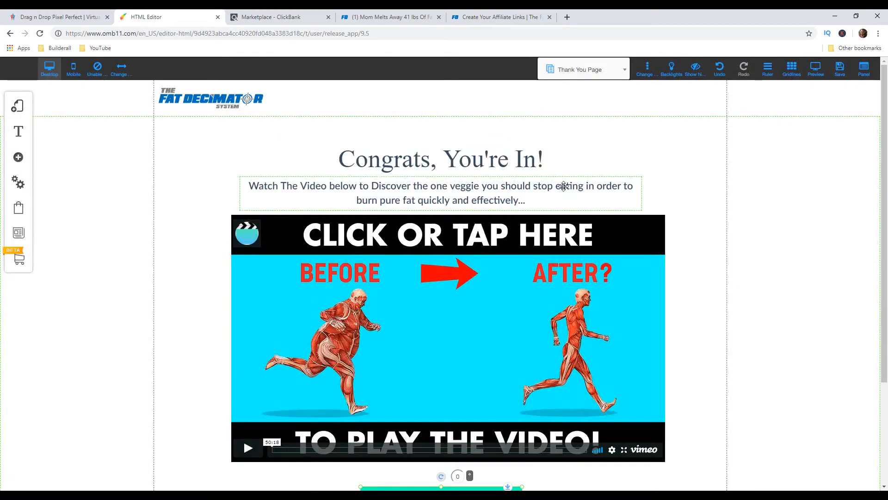
pyautogui.scroll(-1, 557, 198)
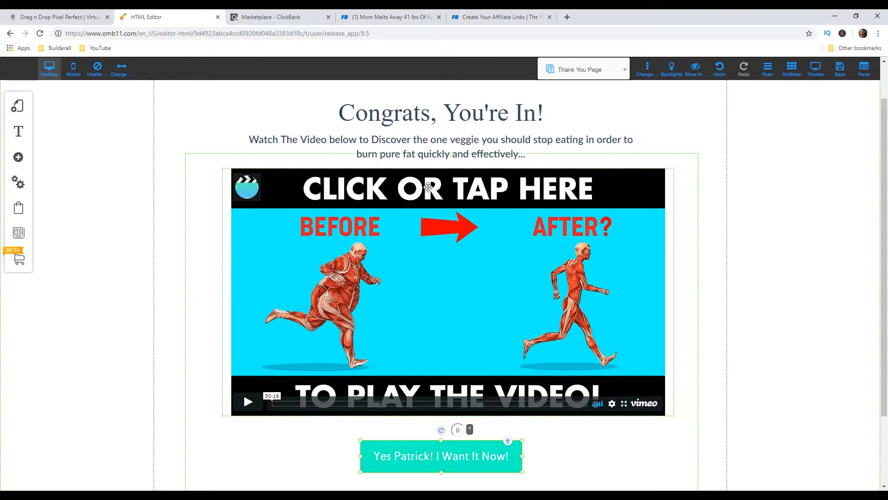
pyautogui.click(407, 17)
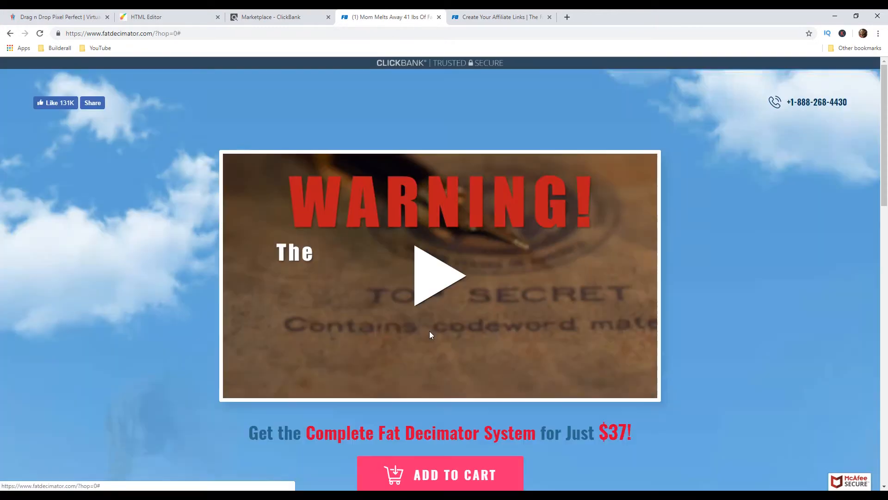
pyautogui.click(431, 334)
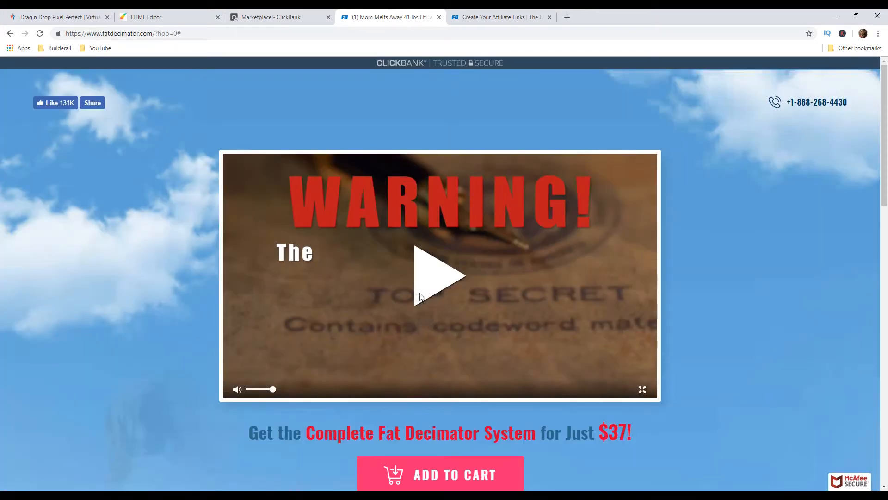
# In the Builderall office's My sites list, publish the leadmagnetfunnel site and open its live page
pyautogui.click(188, 18)
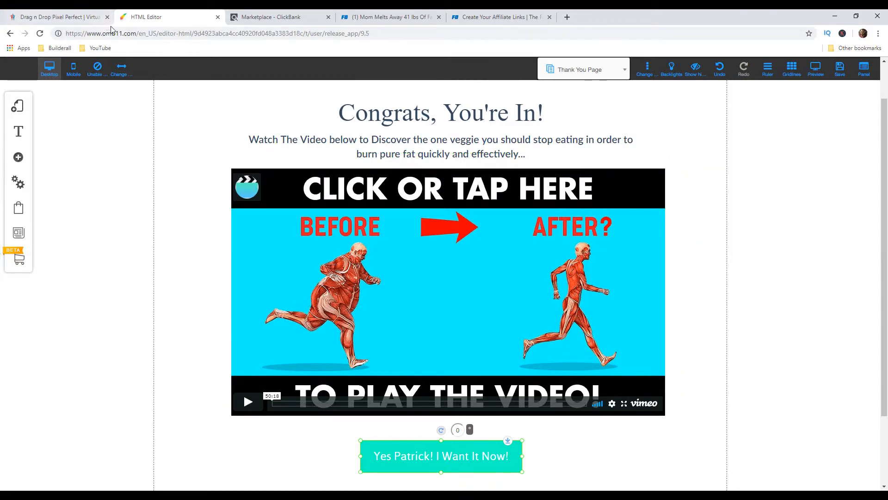
pyautogui.click(61, 20)
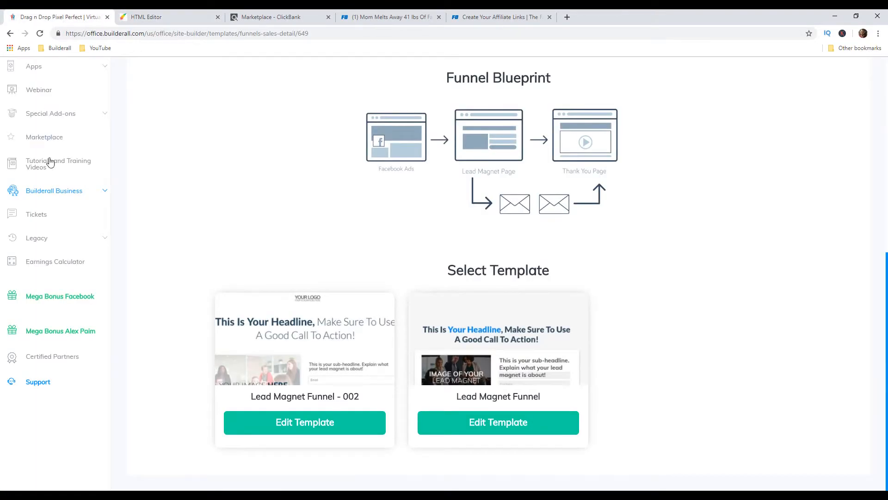
pyautogui.scroll(8, 49, 160)
pyautogui.click(42, 175)
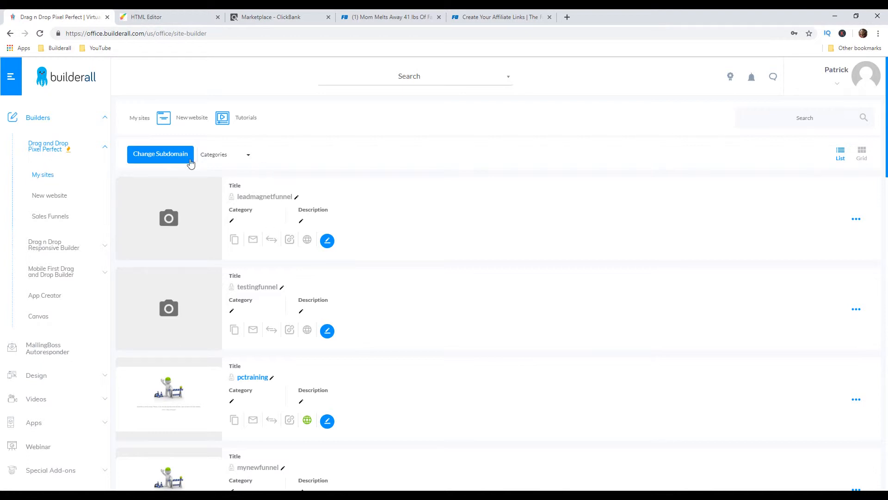
pyautogui.click(307, 241)
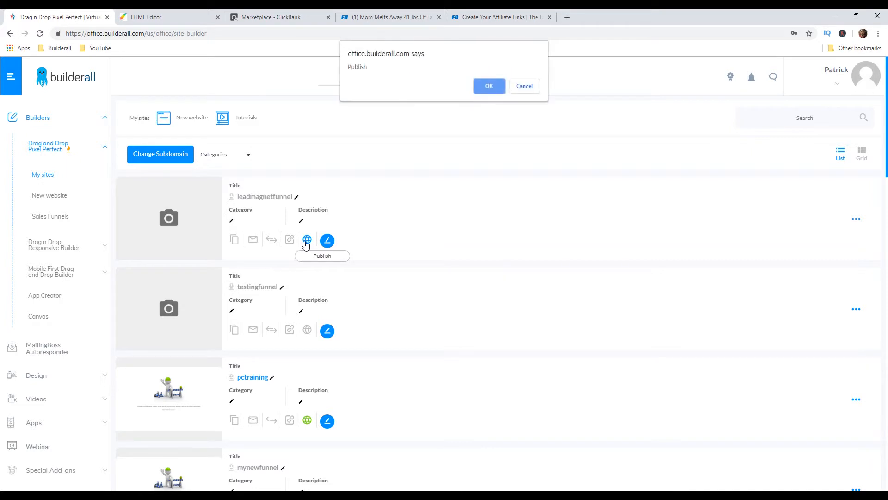
pyautogui.click(489, 87)
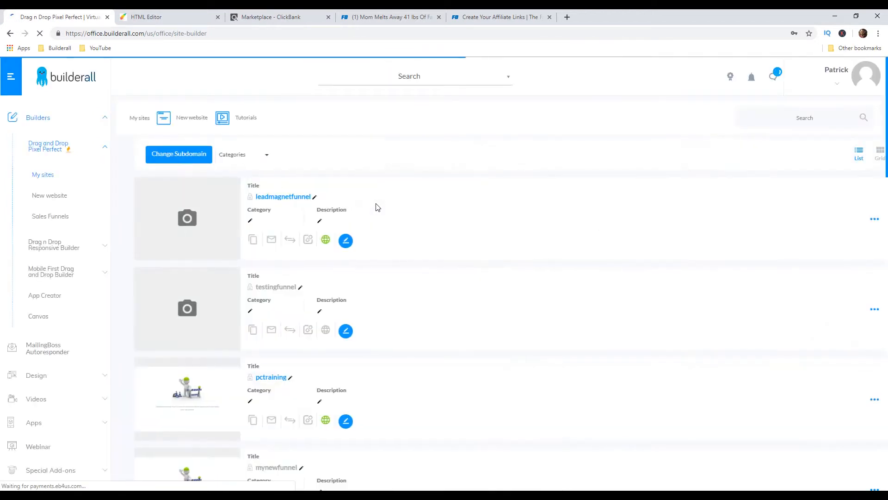
pyautogui.click(267, 198)
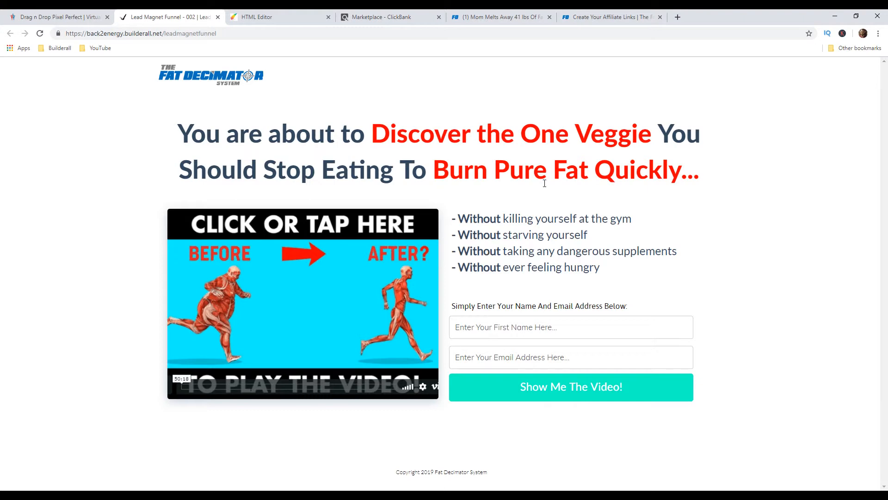
# Open the Email Swipes page on the Fat Decimator affiliate site and examine the available swipe downloads
pyautogui.click(611, 17)
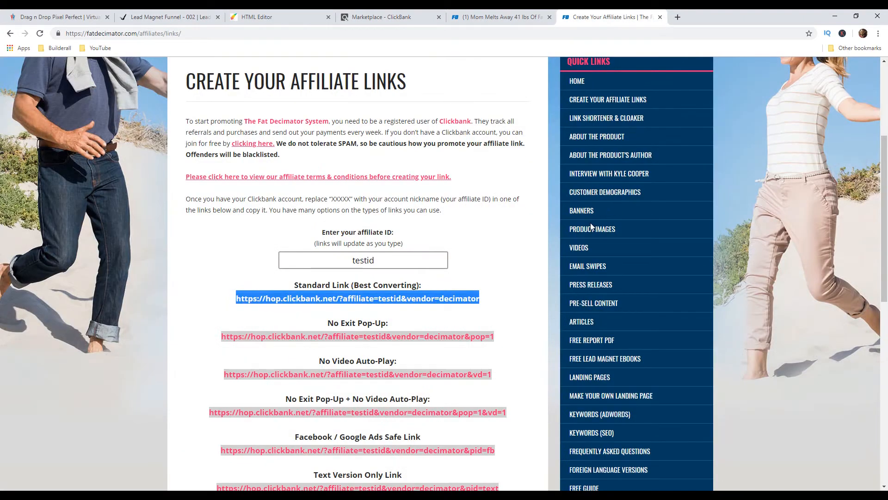
pyautogui.click(581, 267)
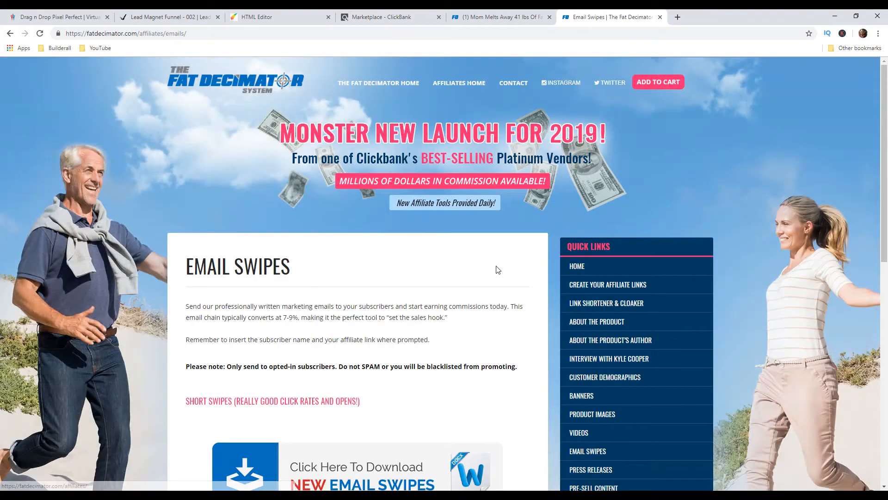
pyautogui.scroll(-6, 498, 268)
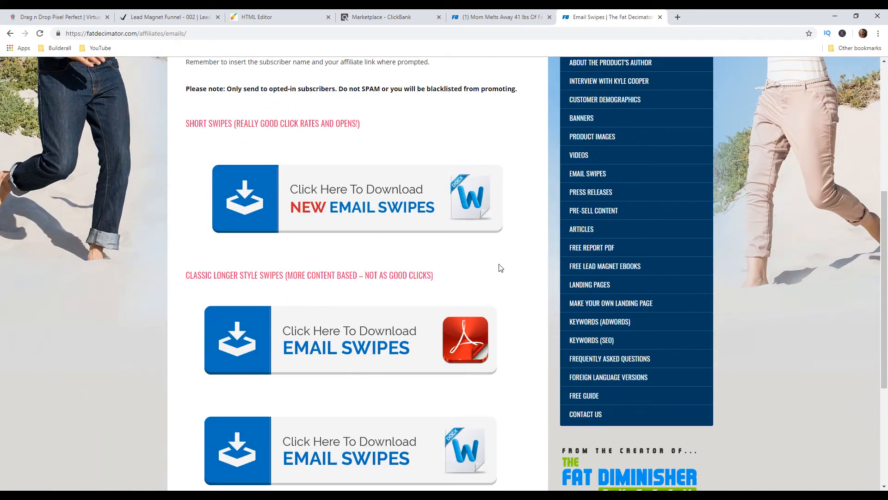
pyautogui.scroll(-1, 499, 268)
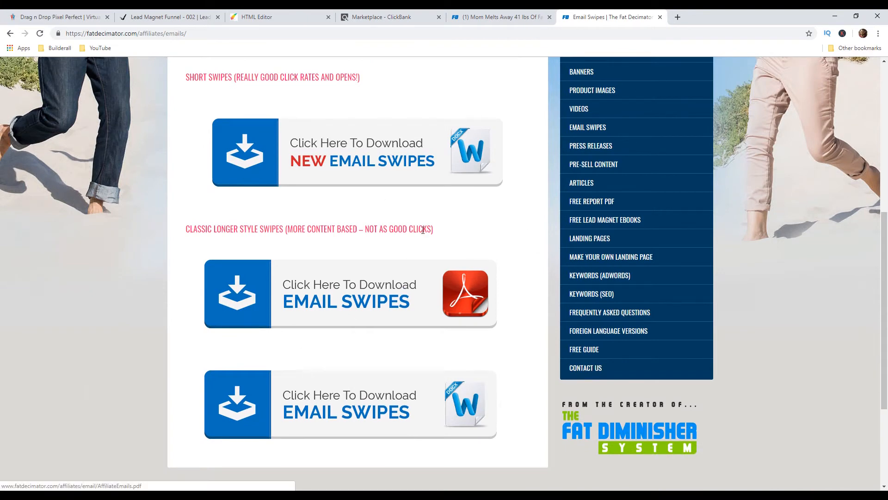